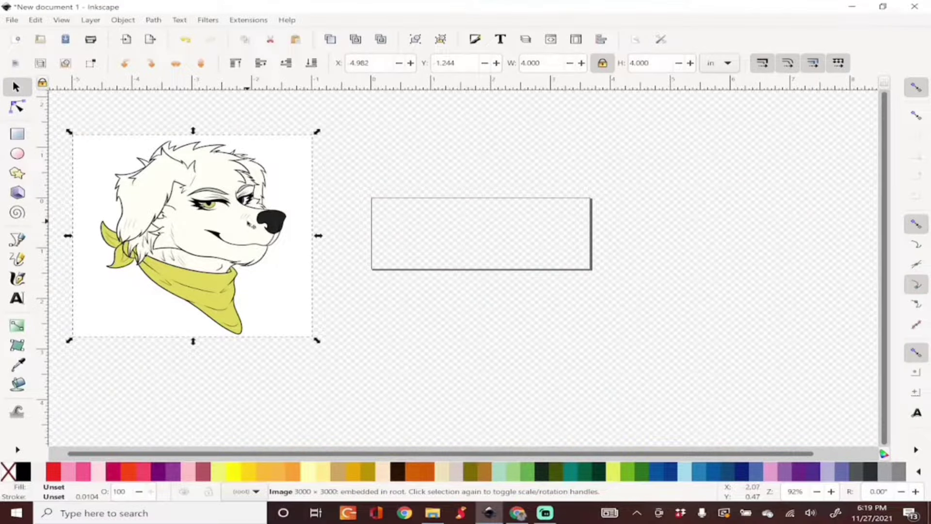
# Move the imported dog picture beside the empty page and deselect it
pyautogui.moveTo(240, 224); pyautogui.dragTo(292, 222)
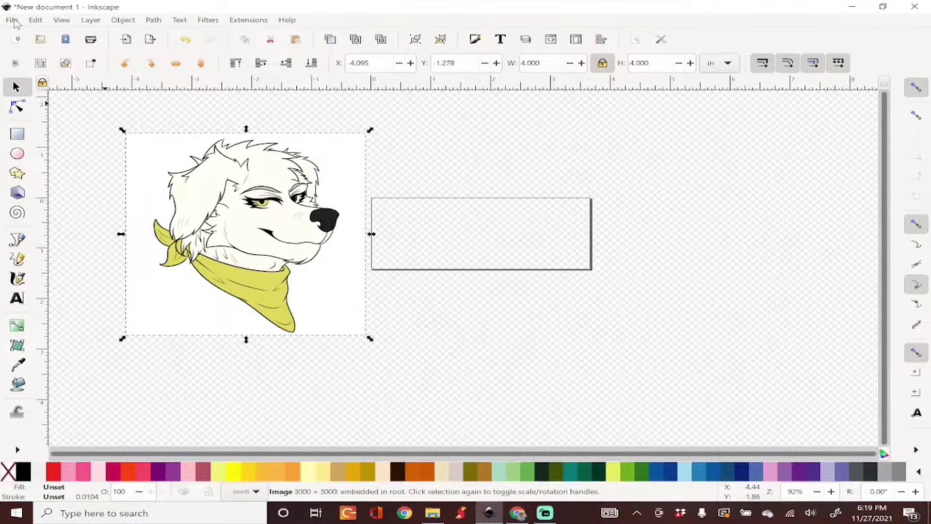
pyautogui.click(12, 20)
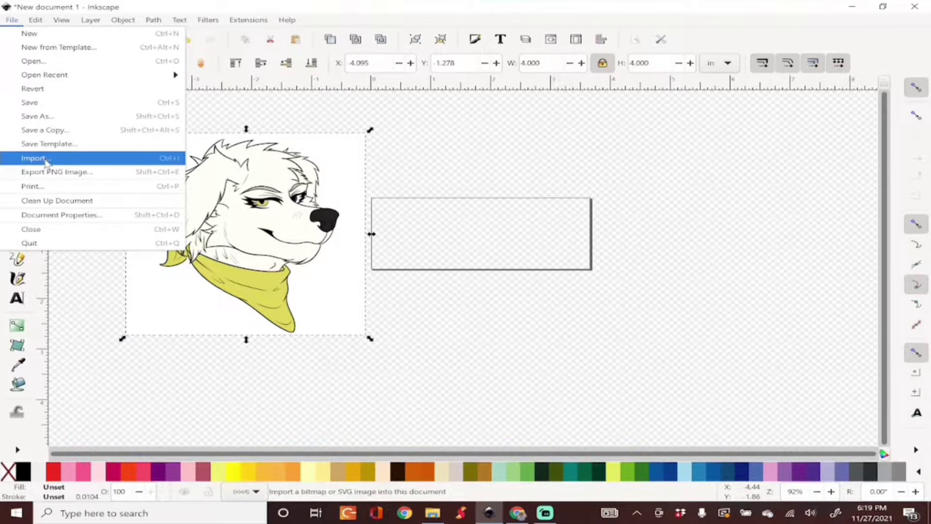
pyautogui.click(417, 243)
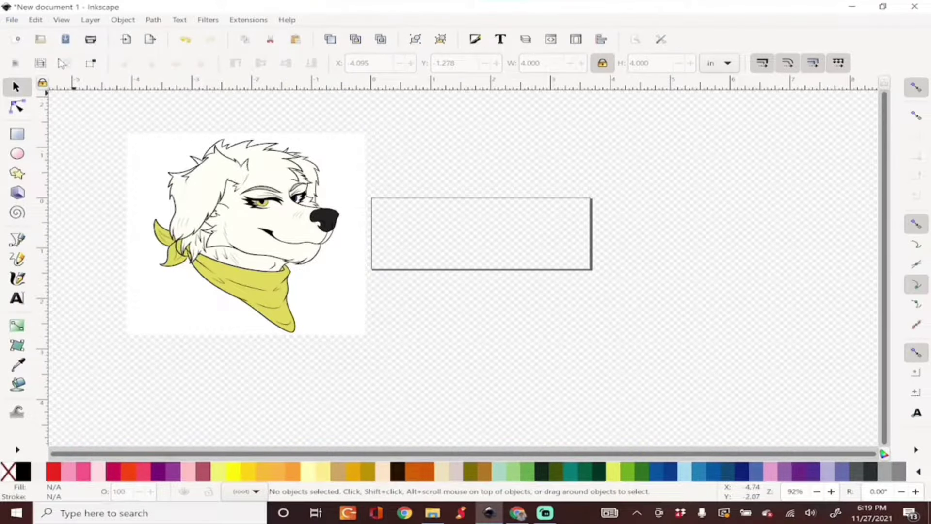
# Set the document's custom page size to 4 in wide and 4 in high
pyautogui.click(10, 22)
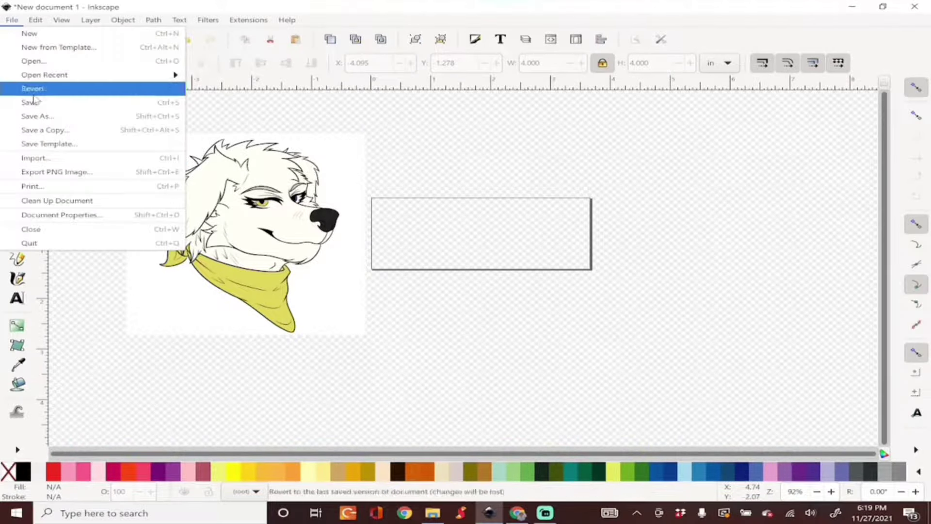
pyautogui.click(56, 216)
pyautogui.moveTo(551, 309); pyautogui.dragTo(630, 314)
pyautogui.write('4')
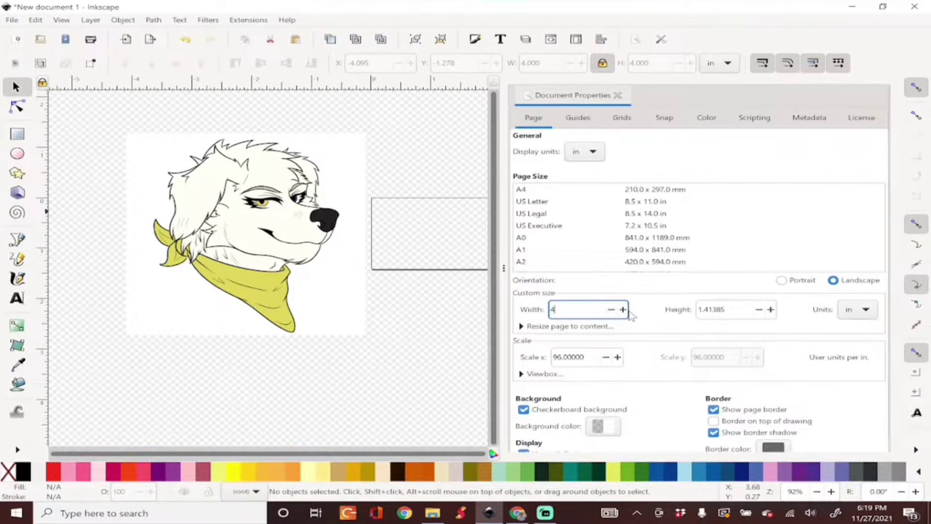
pyautogui.press('Tab')
pyautogui.write('4')
pyautogui.press('Tab')
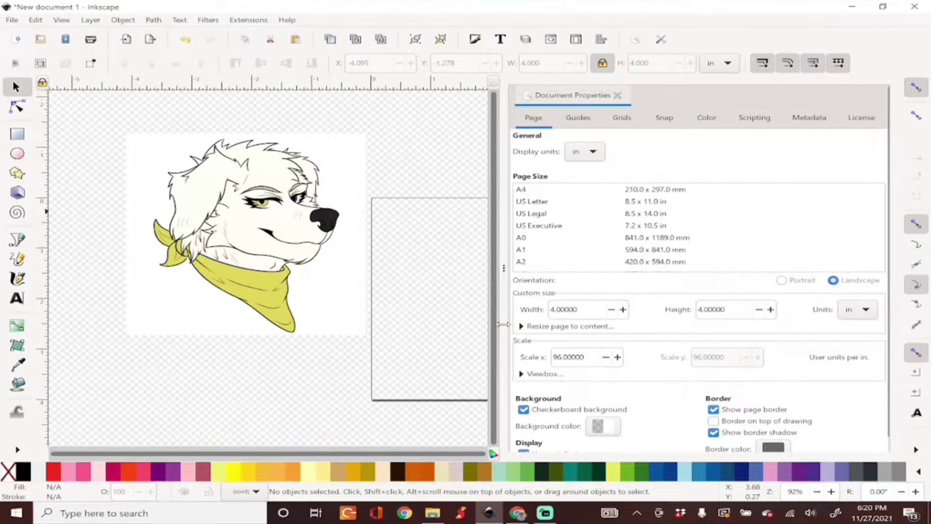
pyautogui.click(618, 95)
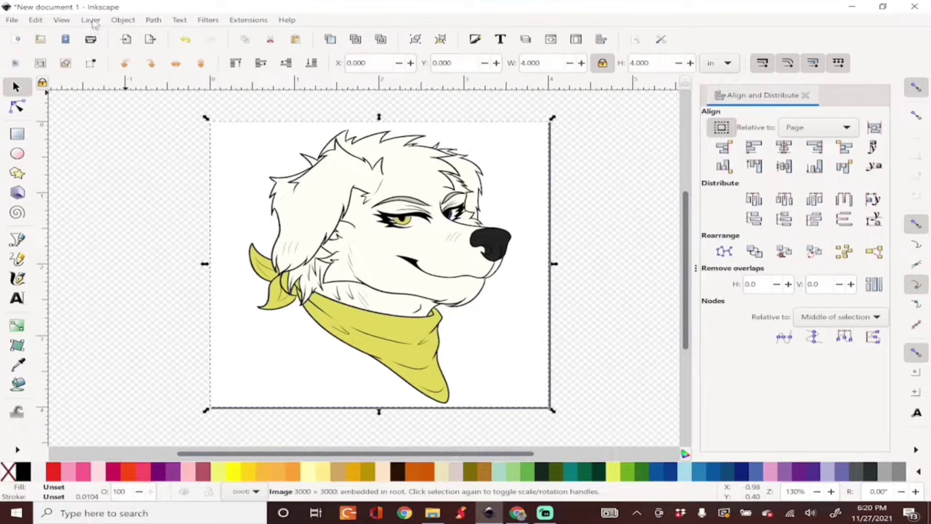
# Add a new layer named "picture" to the document
pyautogui.click(90, 19)
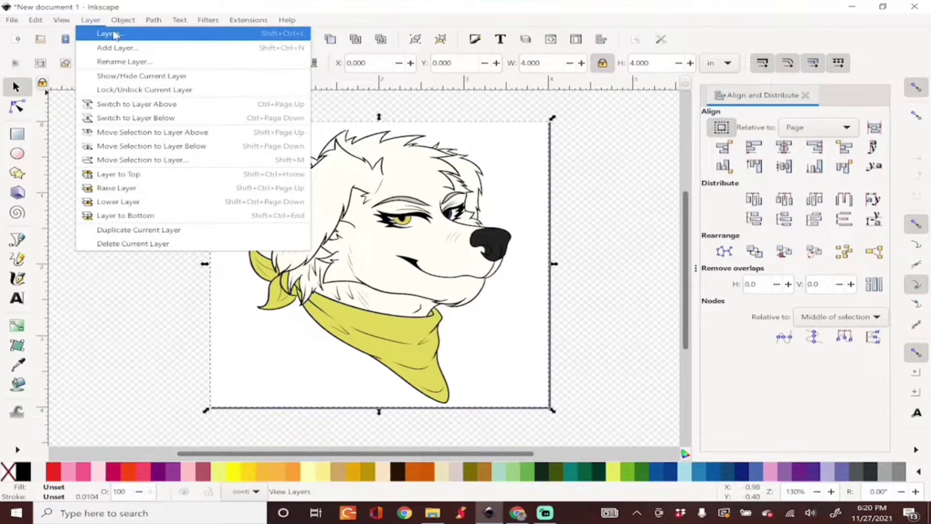
pyautogui.click(108, 33)
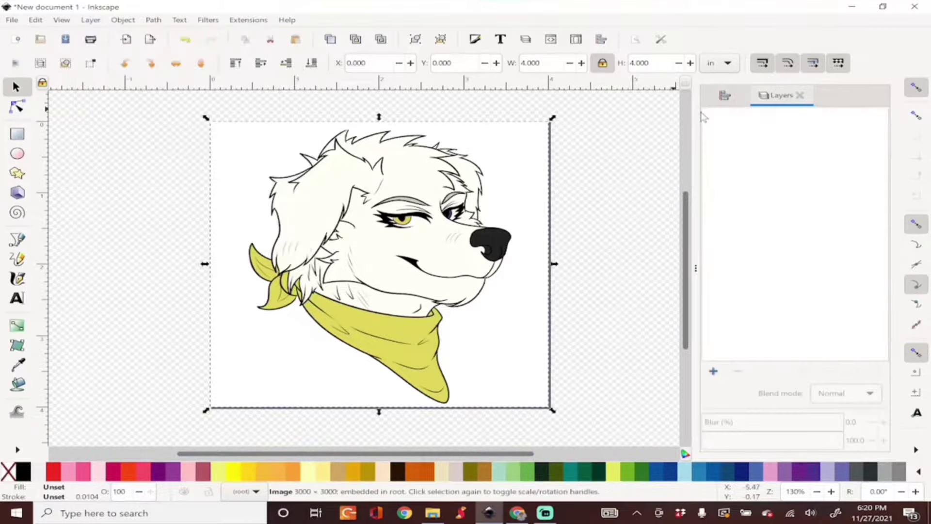
pyautogui.click(713, 371)
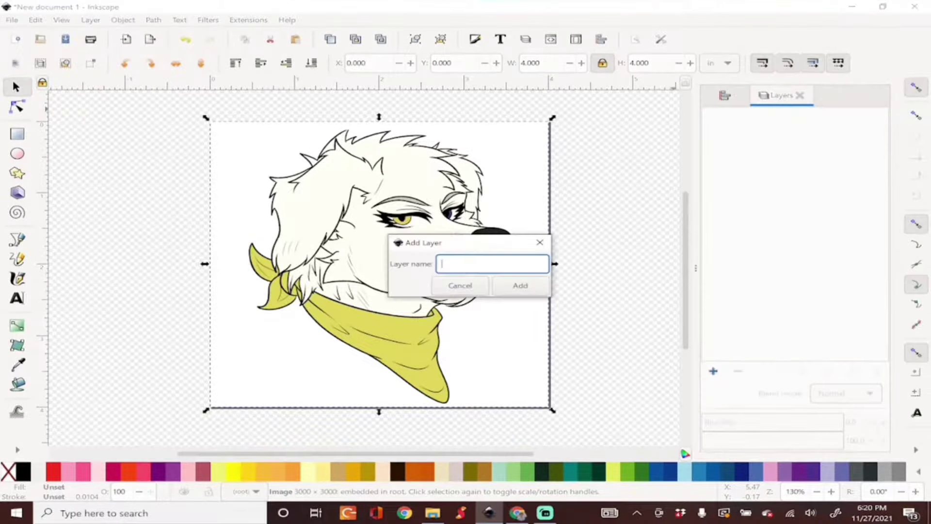
pyautogui.write('picture')
pyautogui.click(515, 286)
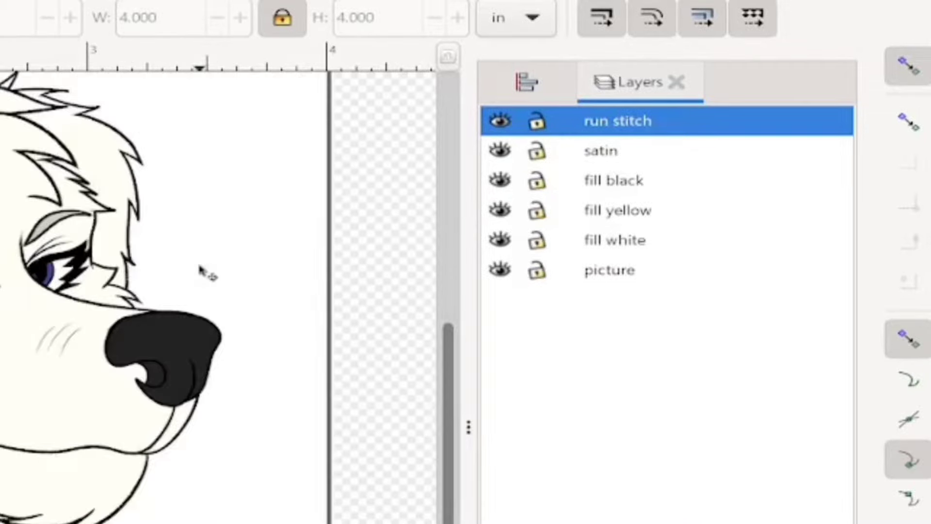
# Lower the opacity of the picture layer so the dog image is semi-transparent, and lock the layer
pyautogui.click(645, 273)
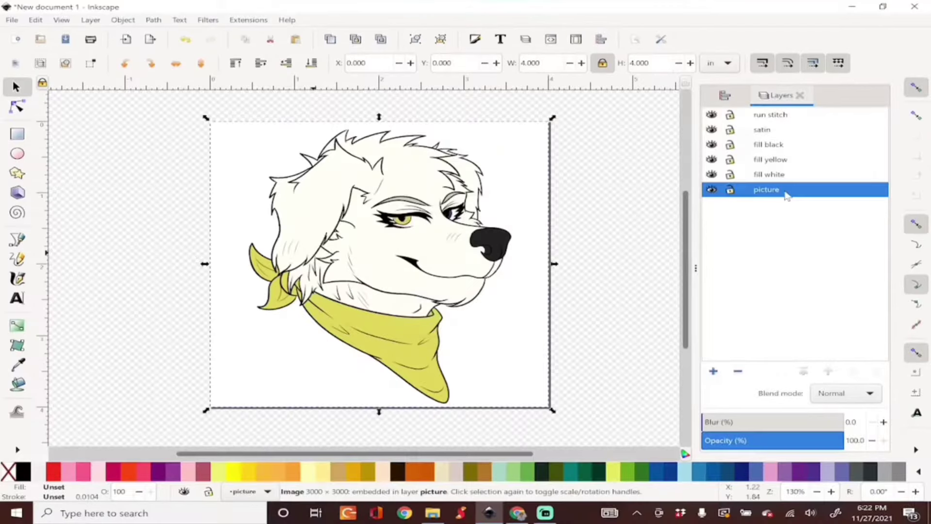
pyautogui.click(777, 445)
pyautogui.moveTo(771, 443); pyautogui.dragTo(767, 444)
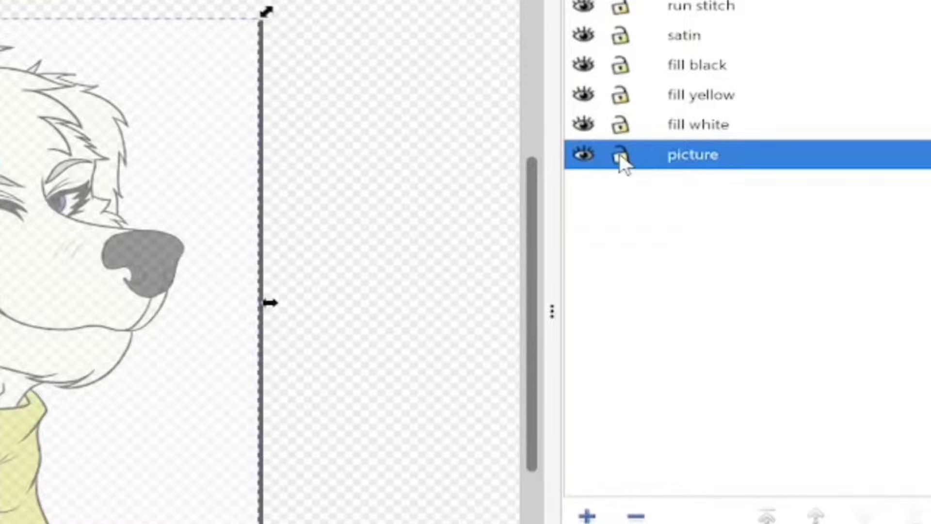
pyautogui.click(621, 156)
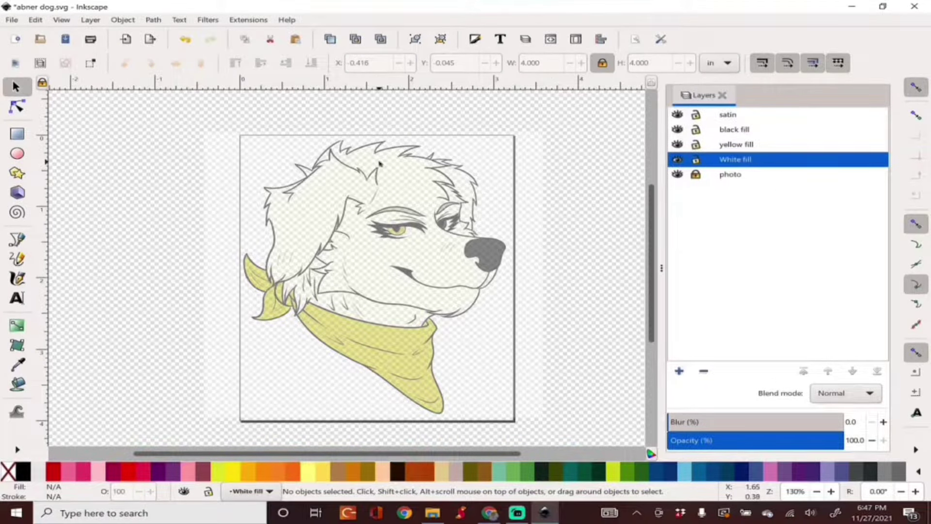
pyautogui.write('==')
pyautogui.click(579, 291)
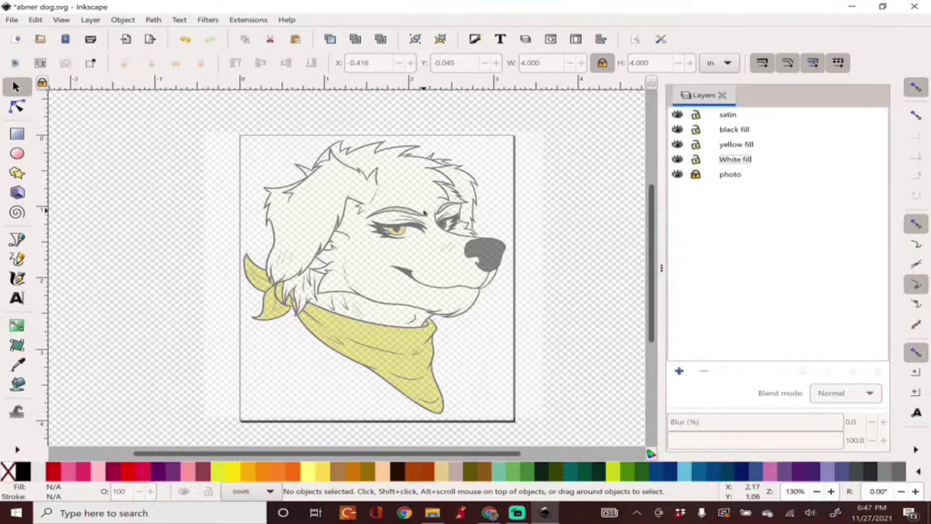
pyautogui.scroll(2, 425, 212)
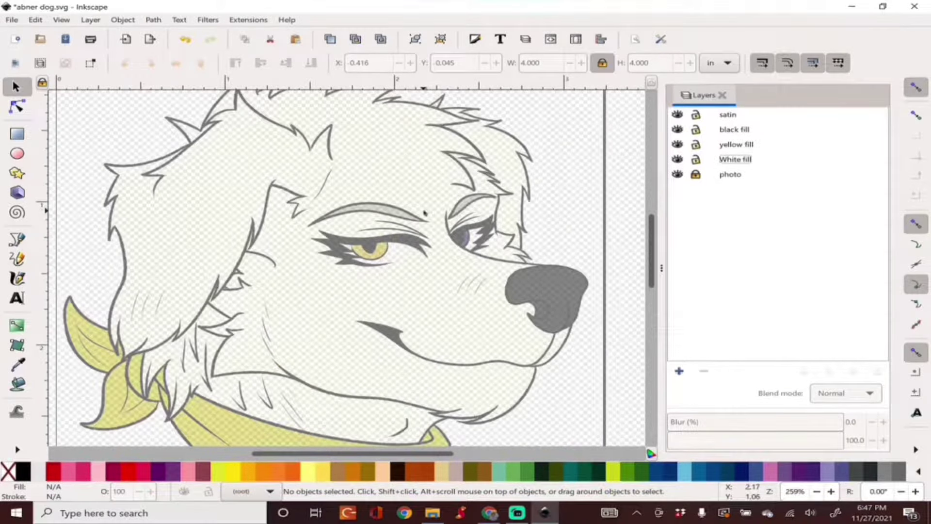
pyautogui.scroll(2, 425, 212)
pyautogui.scroll(-4, 425, 212)
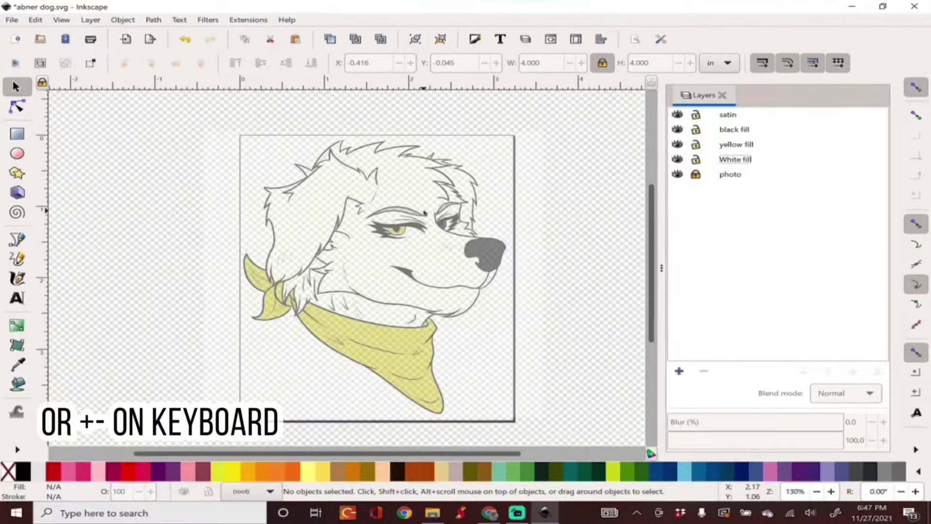
# Start a Pen path at the front of the dog's mouth and trace the chin curve down to the jaw
pyautogui.scroll(2, 425, 212)
pyautogui.write('=')
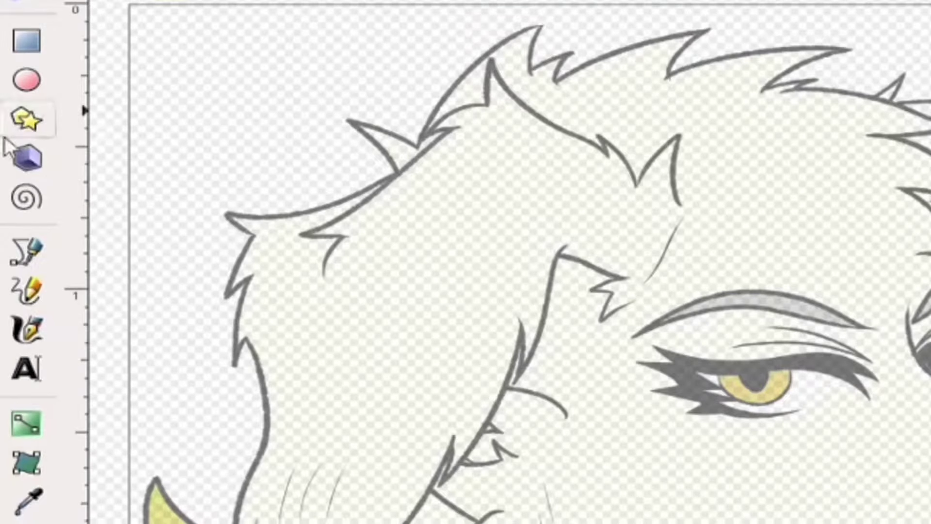
pyautogui.click(27, 261)
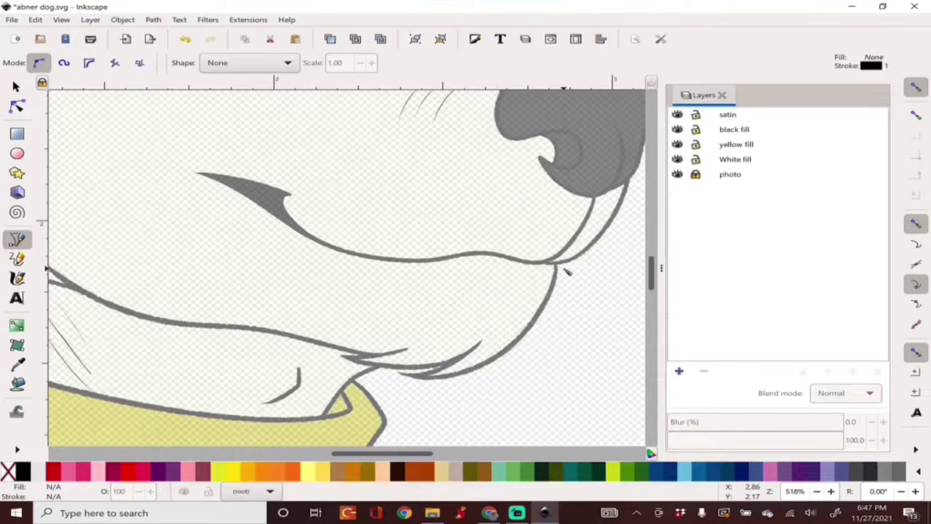
pyautogui.click(556, 265)
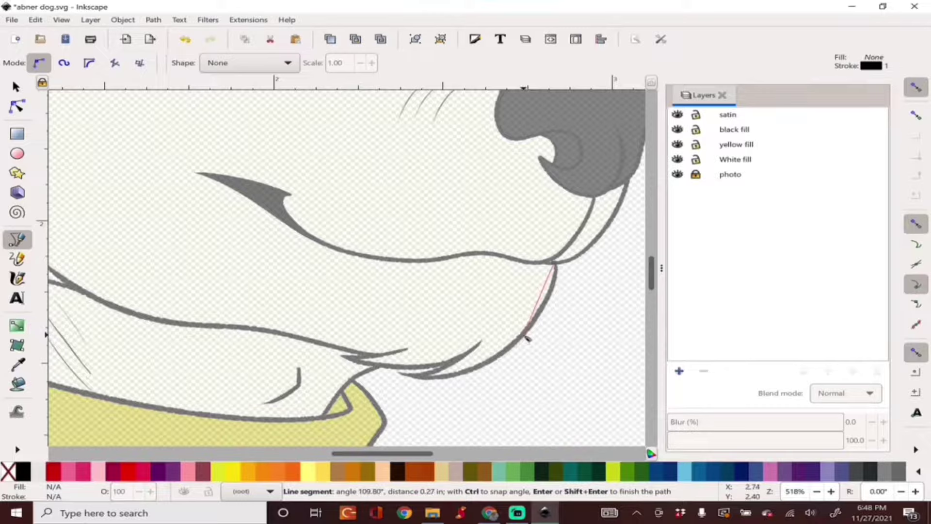
pyautogui.moveTo(527, 337); pyautogui.dragTo(484, 390)
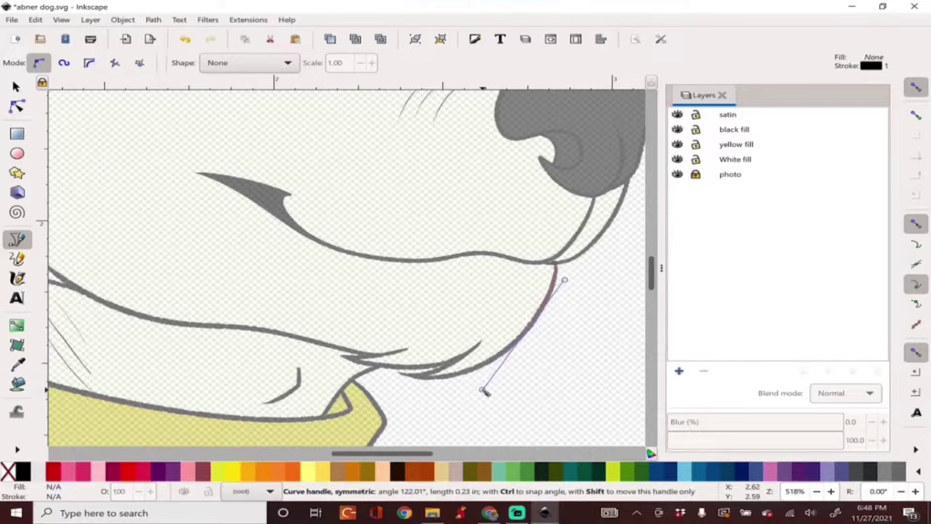
pyautogui.moveTo(483, 391); pyautogui.dragTo(484, 391)
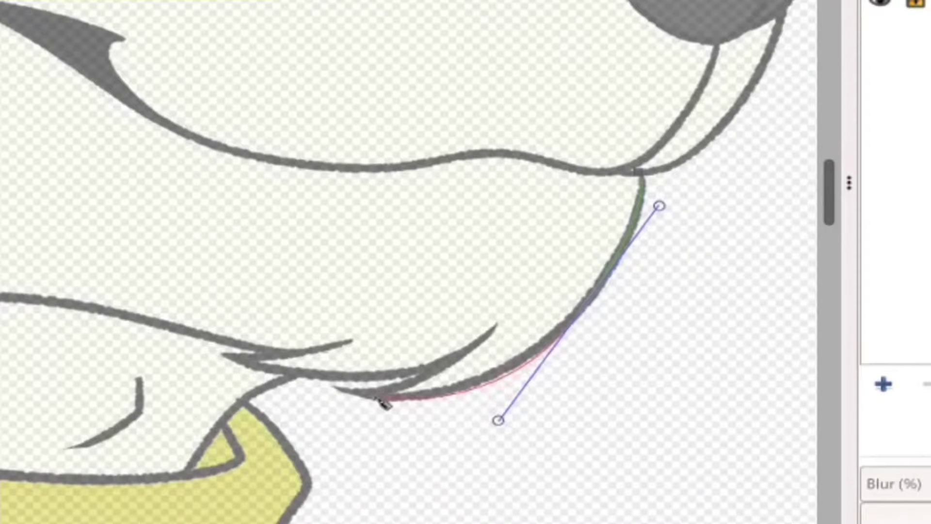
pyautogui.hotkey('shift', 'l')
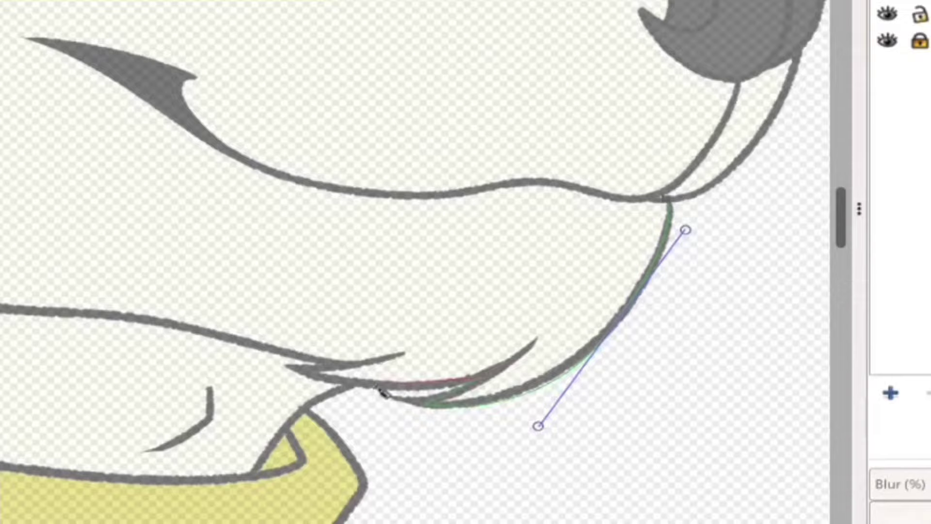
# Continue the Pen path along the underside of the jaw toward the bandana
pyautogui.moveTo(358, 387); pyautogui.dragTo(303, 373)
pyautogui.moveTo(356, 453); pyautogui.dragTo(308, 454)
pyautogui.moveTo(159, 318); pyautogui.dragTo(25, 254)
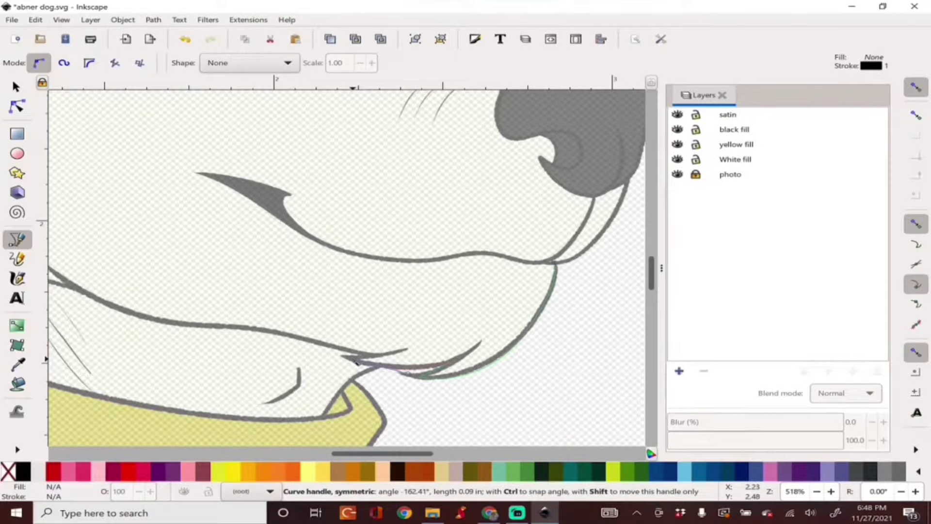
pyautogui.press('-')
pyautogui.press('-')
pyautogui.press('+')
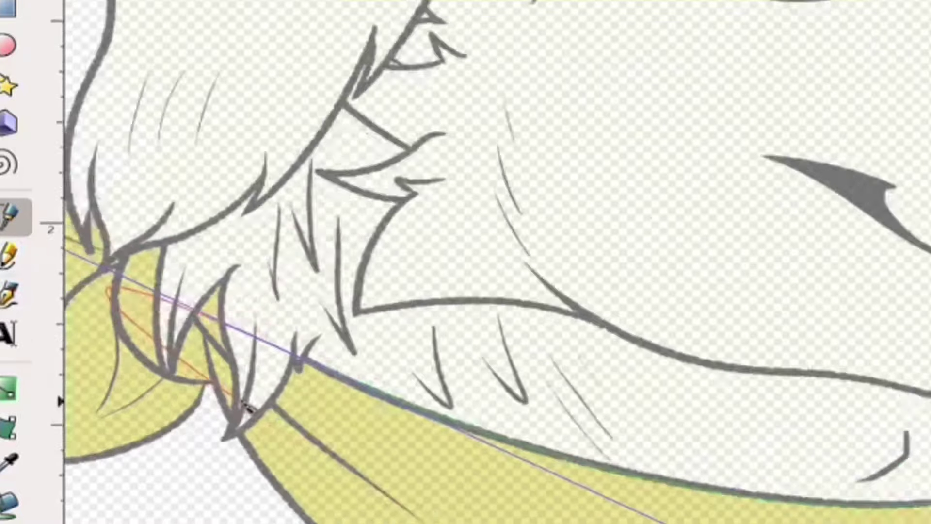
# Trace the outer edge of the dog's ear up to its fur notch with the Pen path
pyautogui.scroll(1, 243, 403)
pyautogui.hscroll(-3, 242, 403)
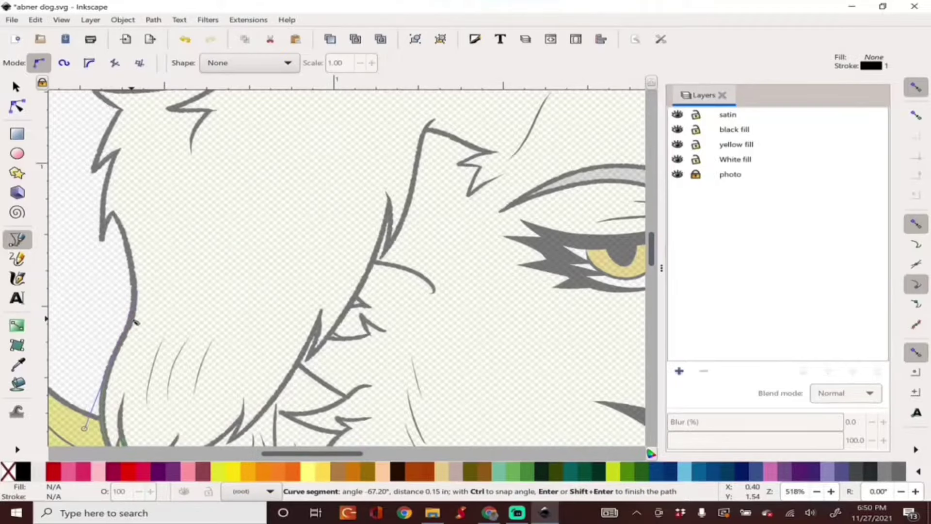
pyautogui.moveTo(131, 264); pyautogui.dragTo(115, 216)
pyautogui.click(118, 219)
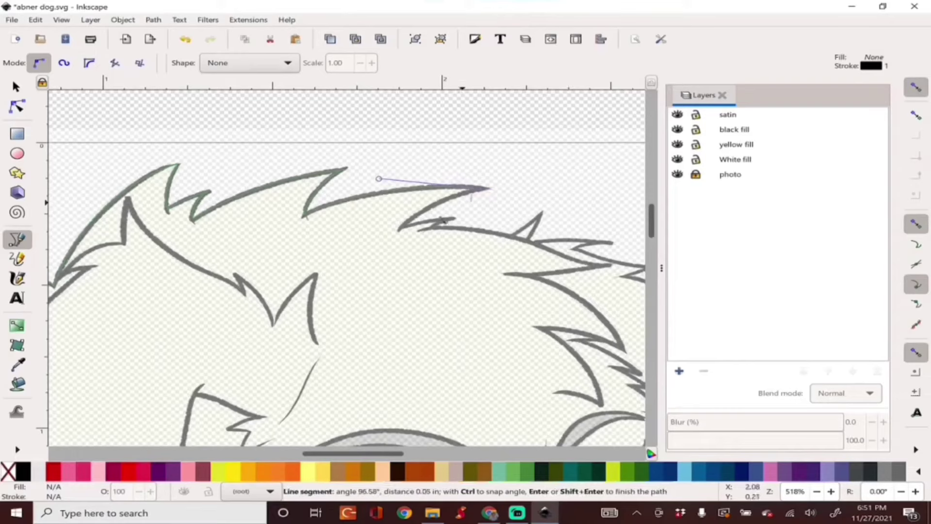
# Trace the jagged fur tufts along the top of the dog's head with the Pen path
pyautogui.moveTo(400, 227); pyautogui.dragTo(378, 242)
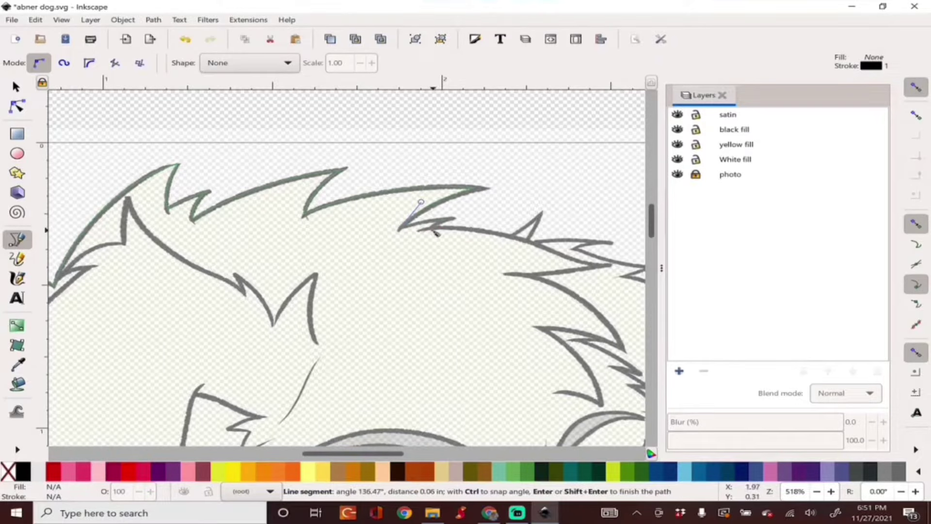
pyautogui.click(453, 218)
pyautogui.moveTo(512, 237); pyautogui.dragTo(576, 263)
pyautogui.click(541, 212)
pyautogui.click(529, 240)
pyautogui.click(611, 243)
pyautogui.moveTo(399, 454); pyautogui.dragTo(421, 458)
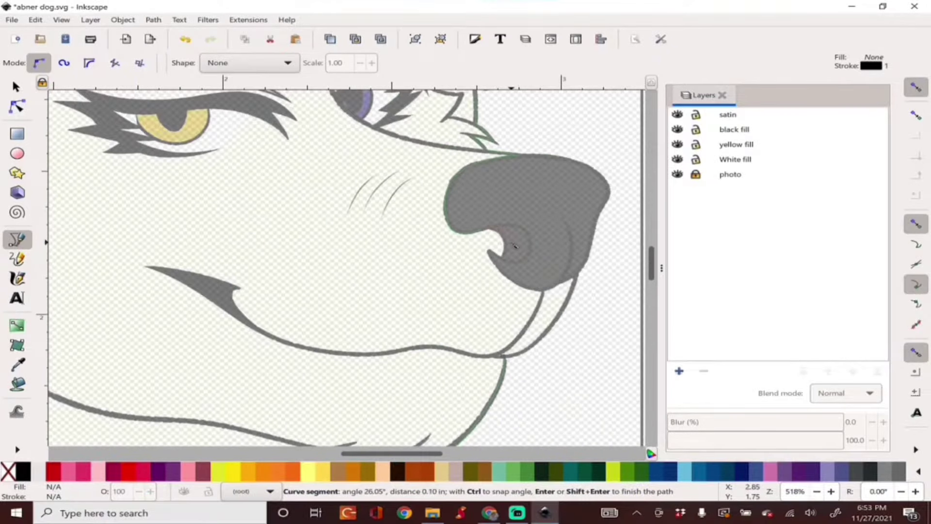
# Trace around the nostril and the nose's lower edge, then close the head outline at the starting point by the mouth
pyautogui.click(503, 257)
pyautogui.click(488, 250)
pyautogui.moveTo(543, 290); pyautogui.dragTo(581, 288)
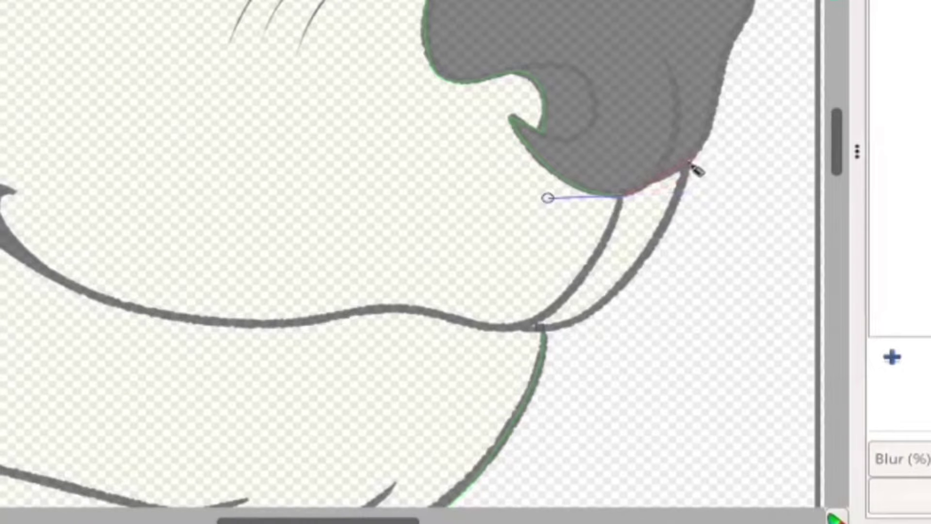
pyautogui.moveTo(502, 355); pyautogui.dragTo(433, 350)
pyautogui.moveTo(396, 320); pyautogui.dragTo(426, 336)
pyautogui.press('Return')
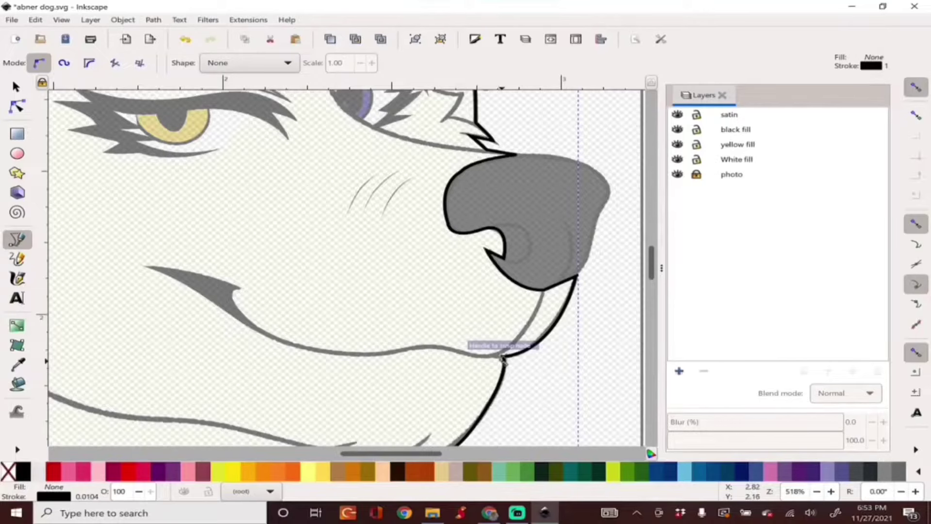
# Fill the closed head outline with the light gray White 001 color and remove its stroke
pyautogui.press('-')
pyautogui.press('-')
pyautogui.press('-')
pyautogui.press('-')
pyautogui.click(16, 89)
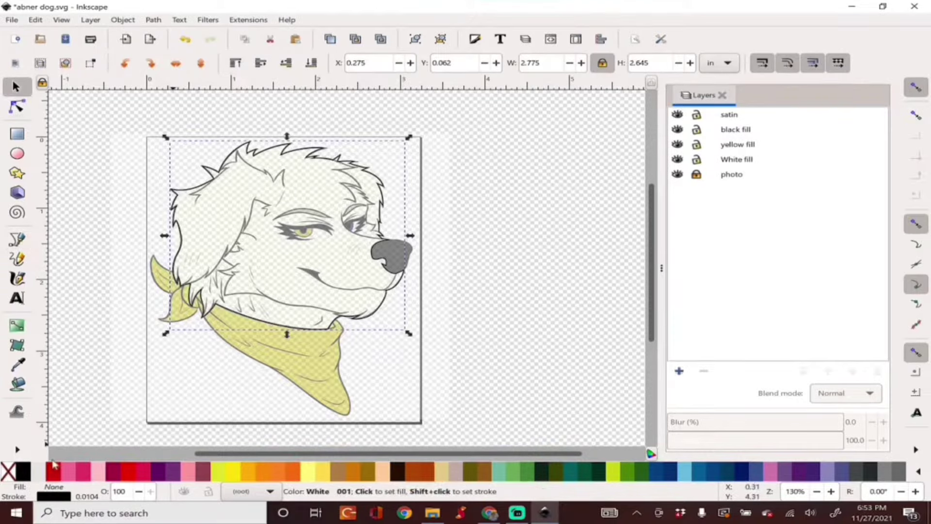
pyautogui.click(54, 464)
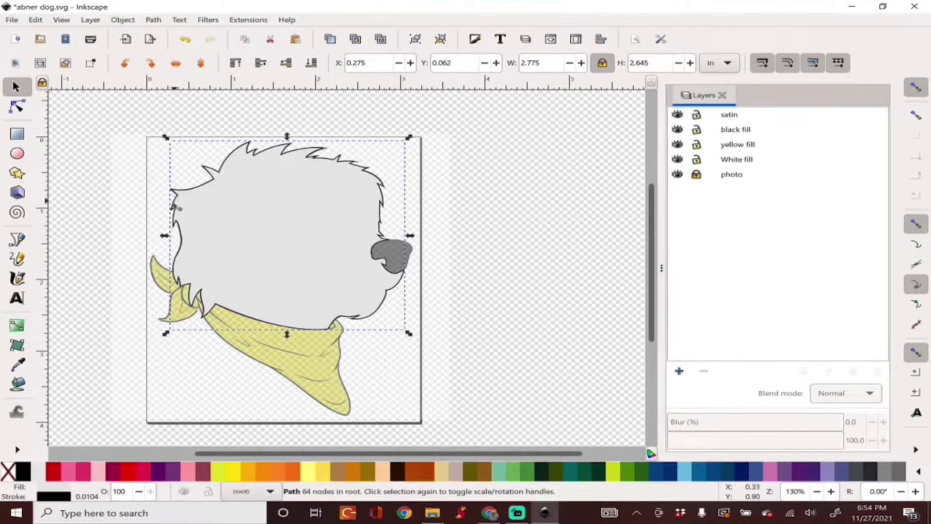
pyautogui.keyDown('shift'); pyautogui.click(7, 474); pyautogui.keyUp('shift')
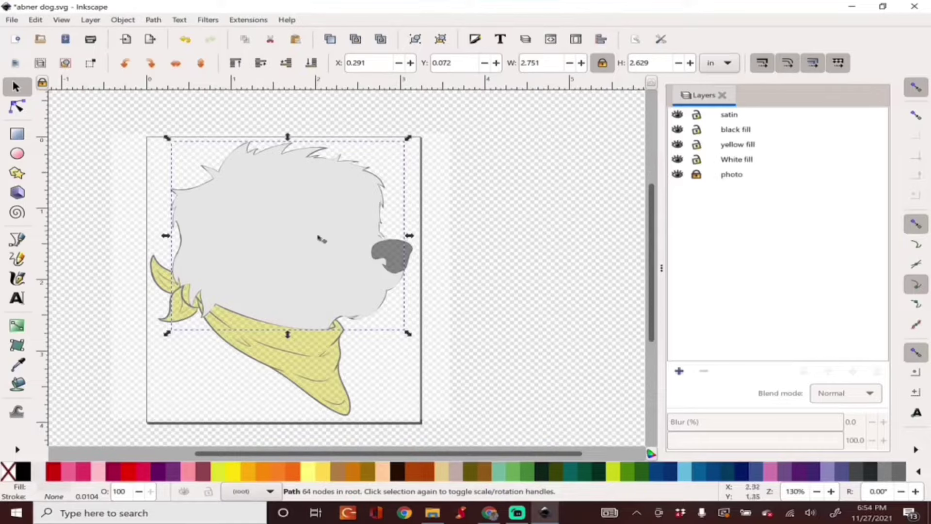
# Move the filled dog head outline to the White fill layer and hide that layer
pyautogui.rightClick(626, 13)
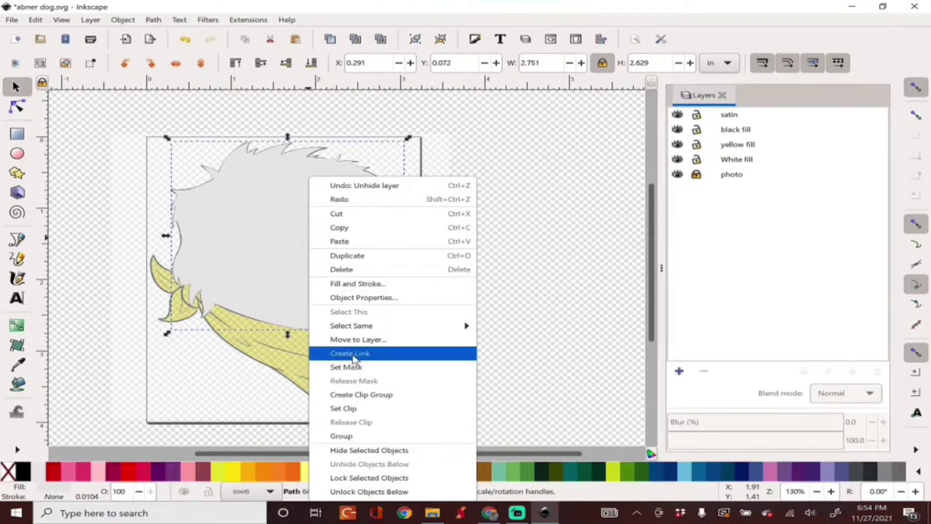
pyautogui.click(359, 340)
pyautogui.click(471, 265)
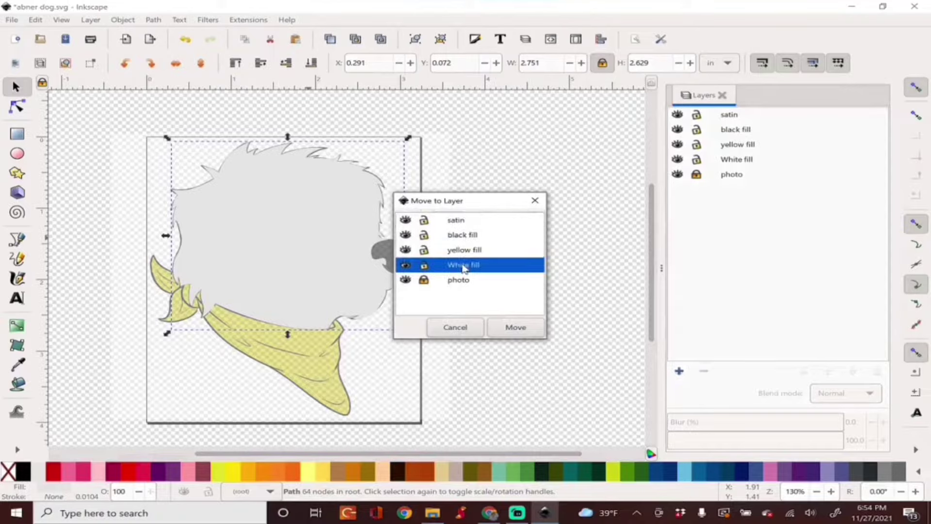
pyautogui.click(507, 327)
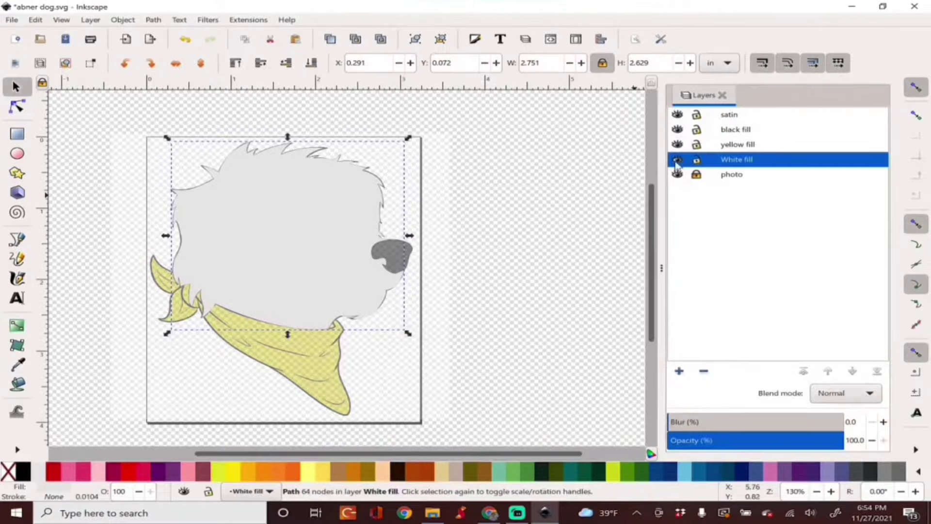
pyautogui.click(677, 160)
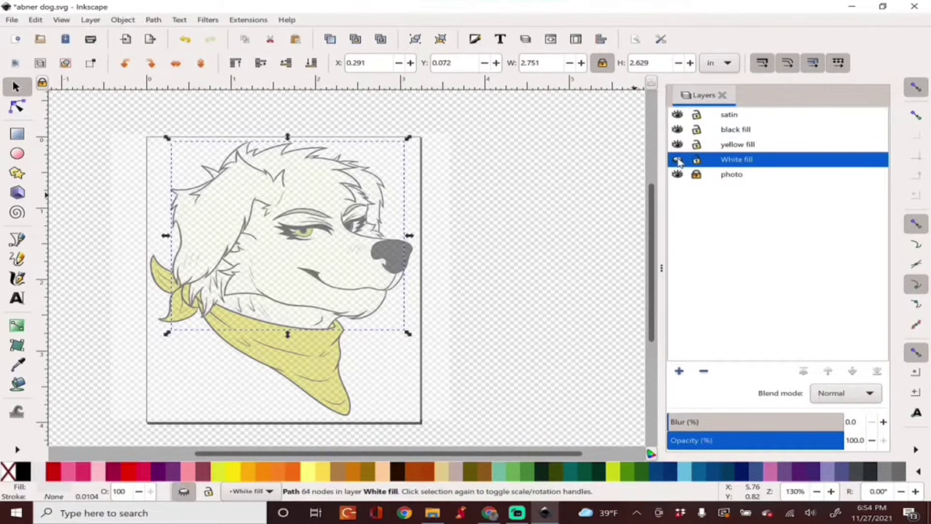
pyautogui.click(677, 160)
pyautogui.click(103, 141)
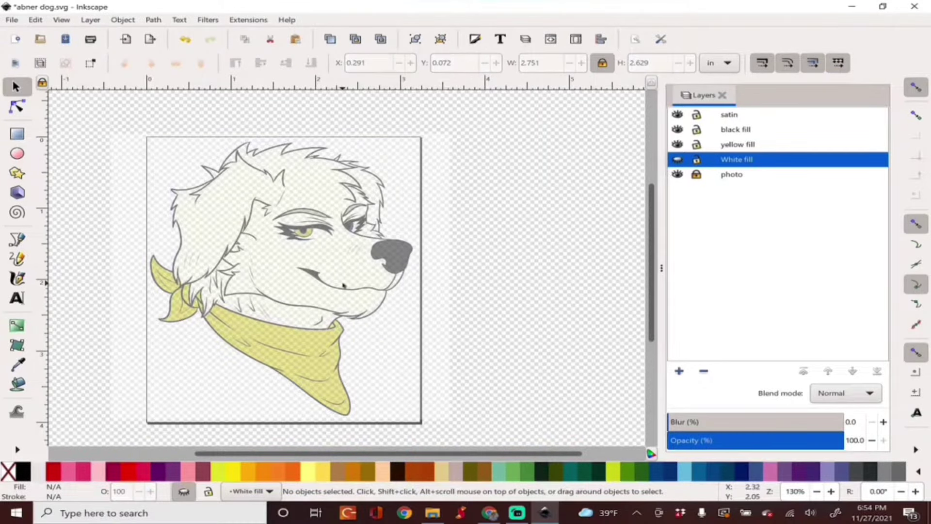
# Trace the upper lash line of the dog's nearer eye as an open curve with the Pen tool
pyautogui.scroll(2, 343, 285)
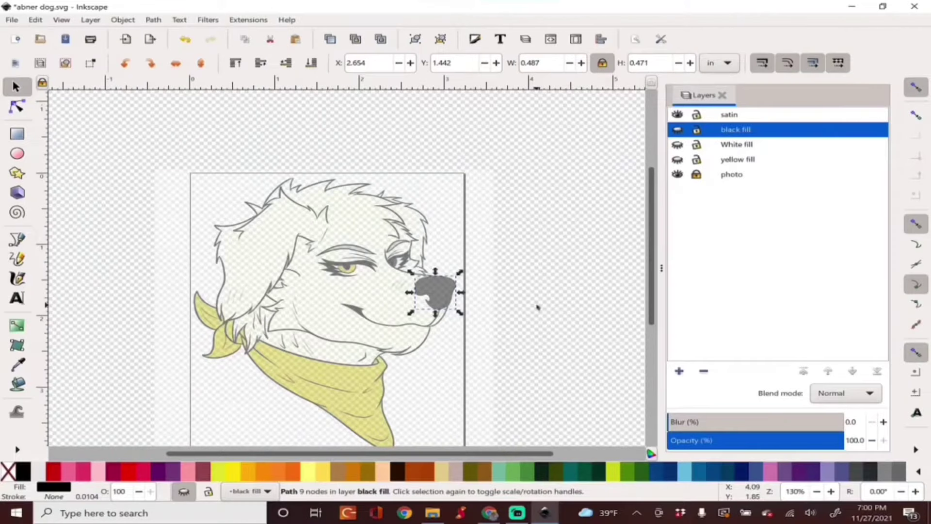
pyautogui.click(537, 307)
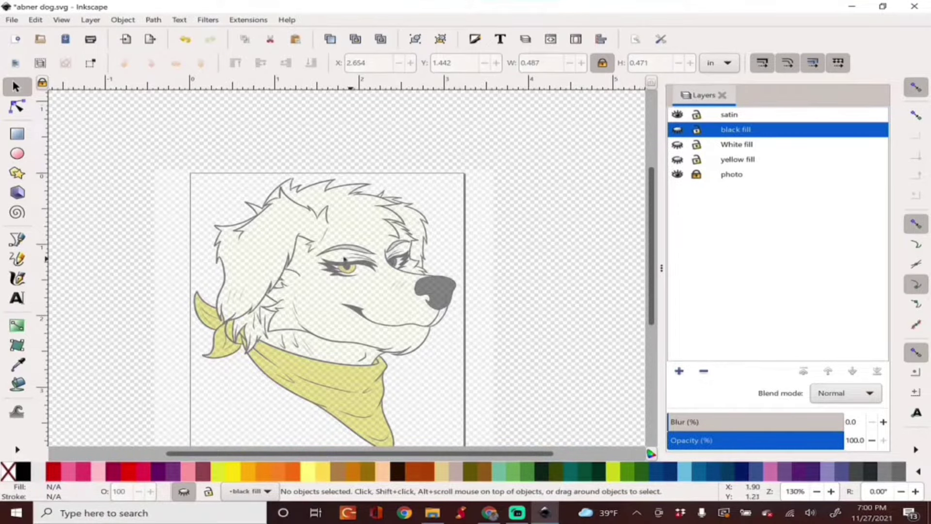
pyautogui.scroll(5, 344, 259)
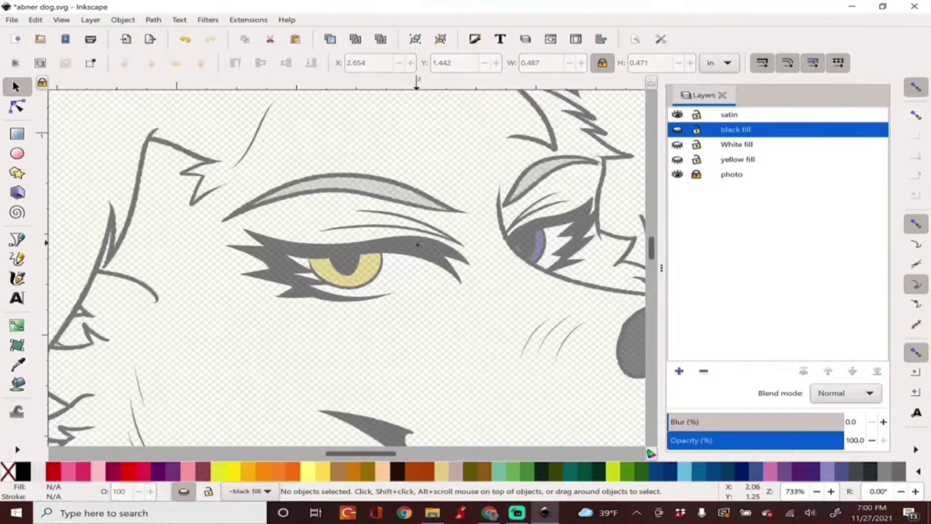
pyautogui.scroll(2, 417, 245)
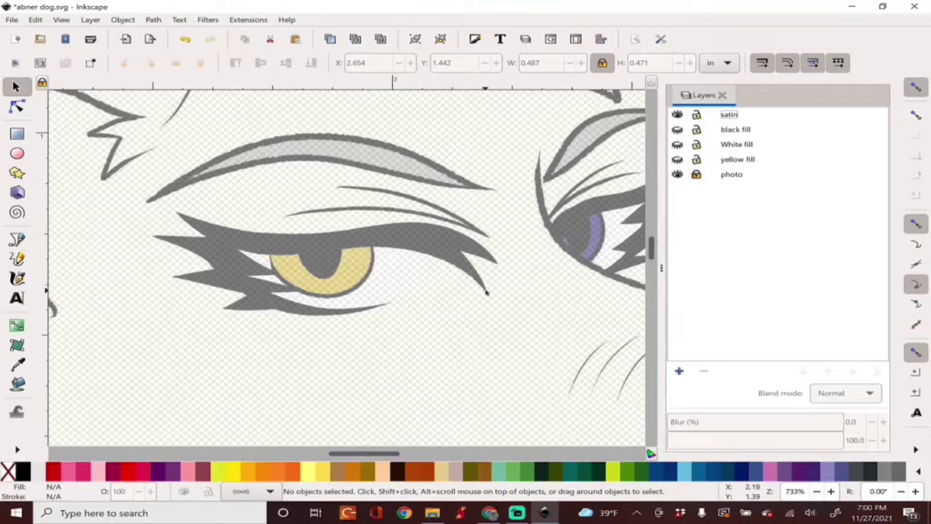
pyautogui.click(18, 238)
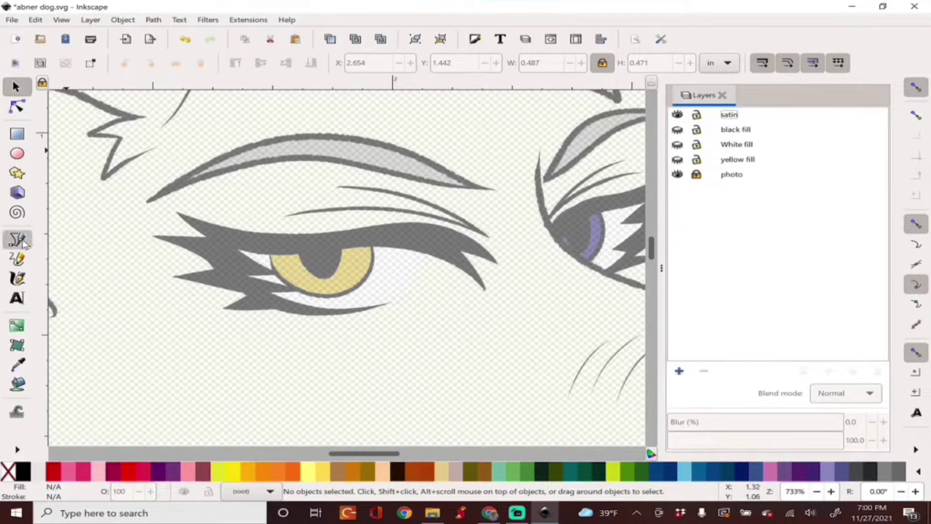
pyautogui.click(485, 290)
pyautogui.moveTo(361, 241); pyautogui.dragTo(244, 249)
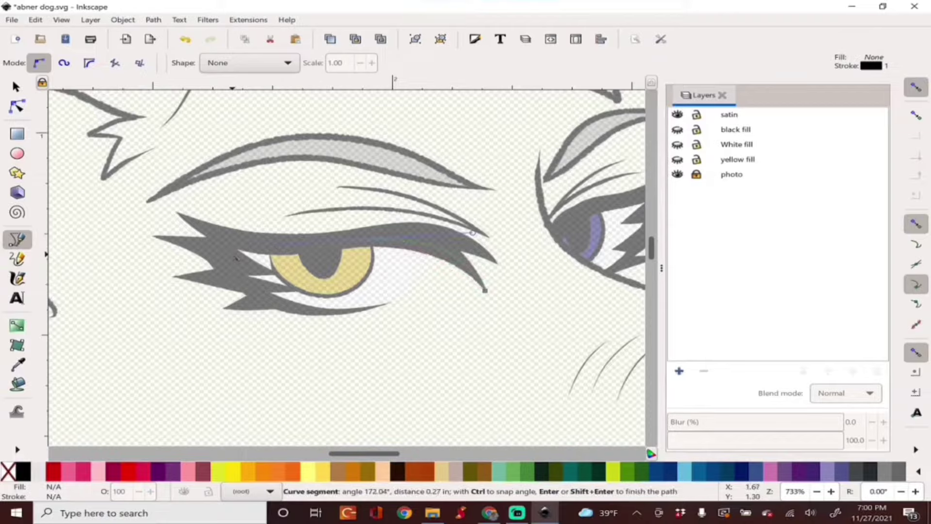
pyautogui.moveTo(177, 213); pyautogui.dragTo(145, 176)
pyautogui.press('Return')
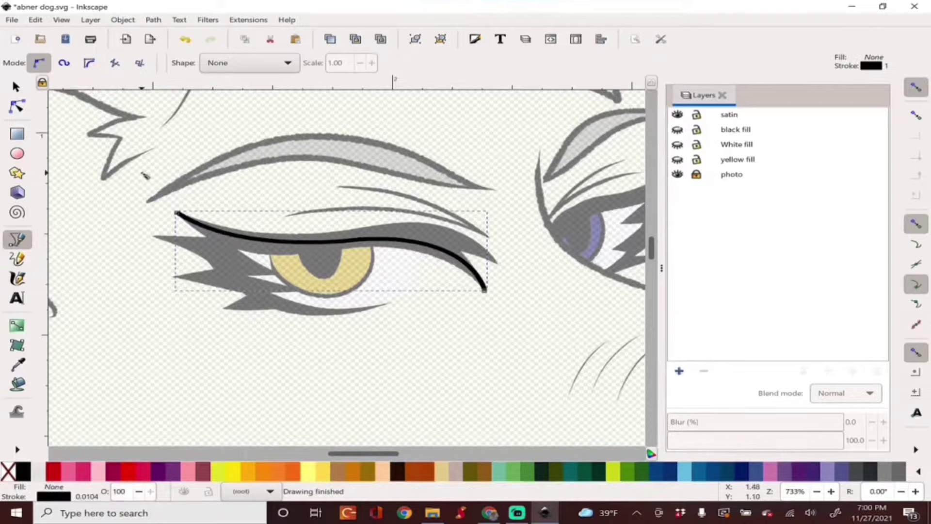
# Set the stroke width of the traced lash line to 0.045 in
pyautogui.press('s')
pyautogui.click(124, 20)
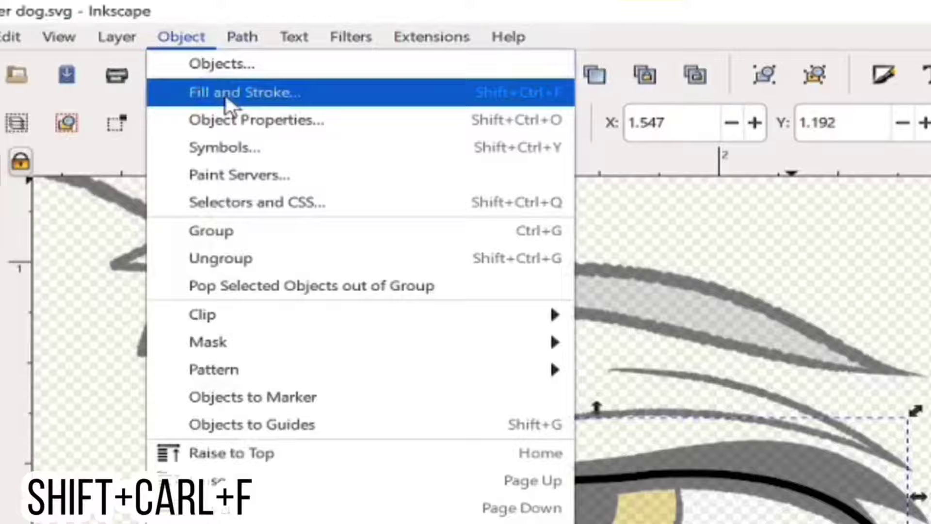
pyautogui.click(228, 94)
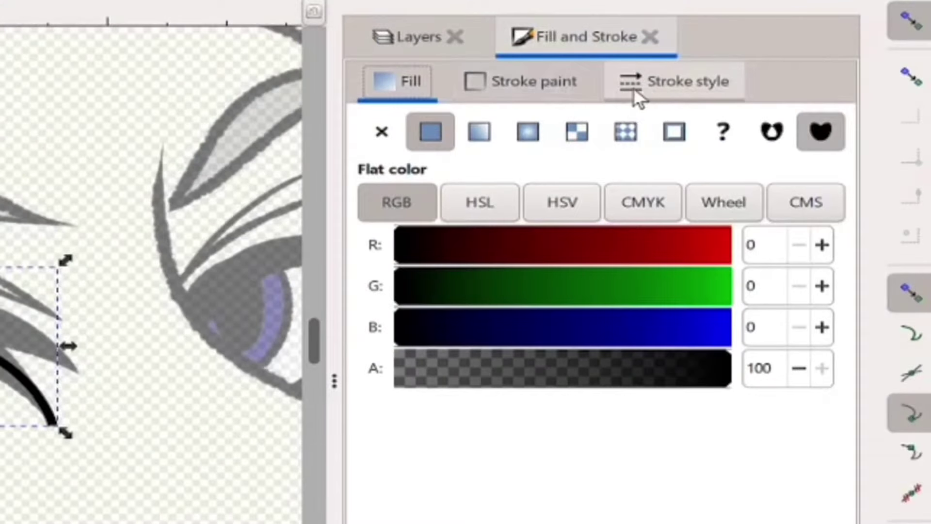
pyautogui.click(634, 88)
pyautogui.tripleClick(460, 129)
pyautogui.write('0.05')
pyautogui.press('Return')
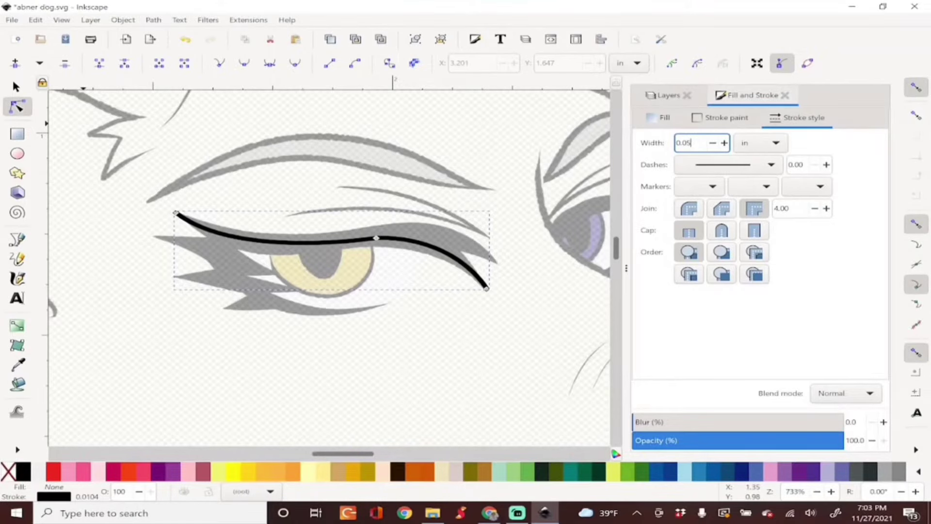
pyautogui.press('Return')
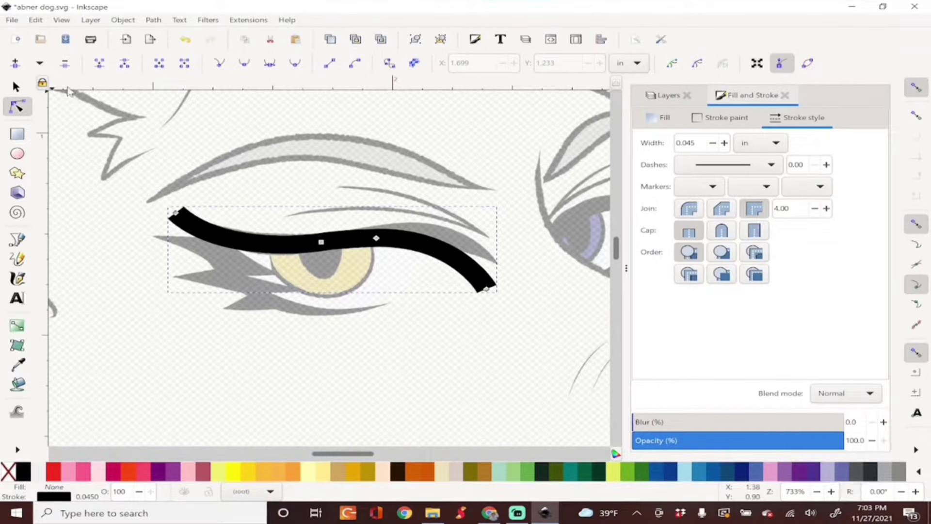
# Convert the thick upper lash line to a satin column with Ink/Stitch
pyautogui.press('s')
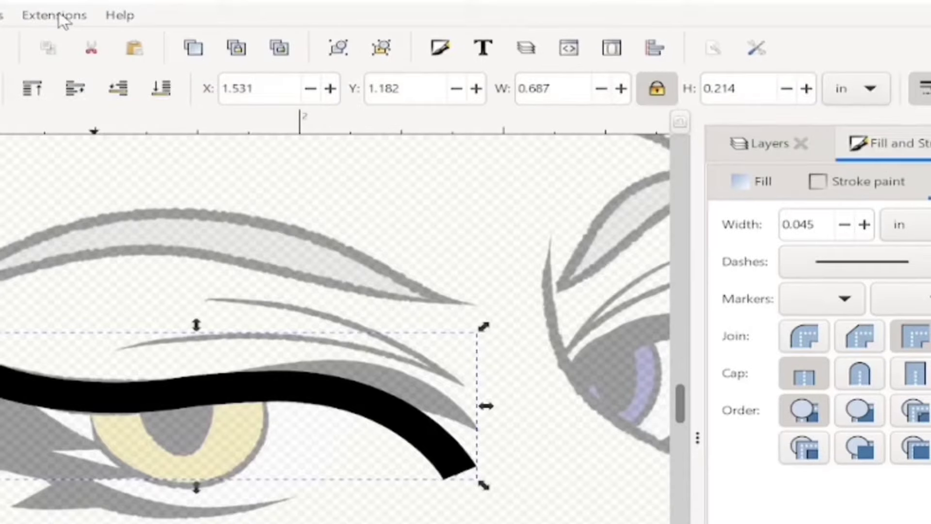
pyautogui.click(249, 20)
pyautogui.moveTo(144, 254)
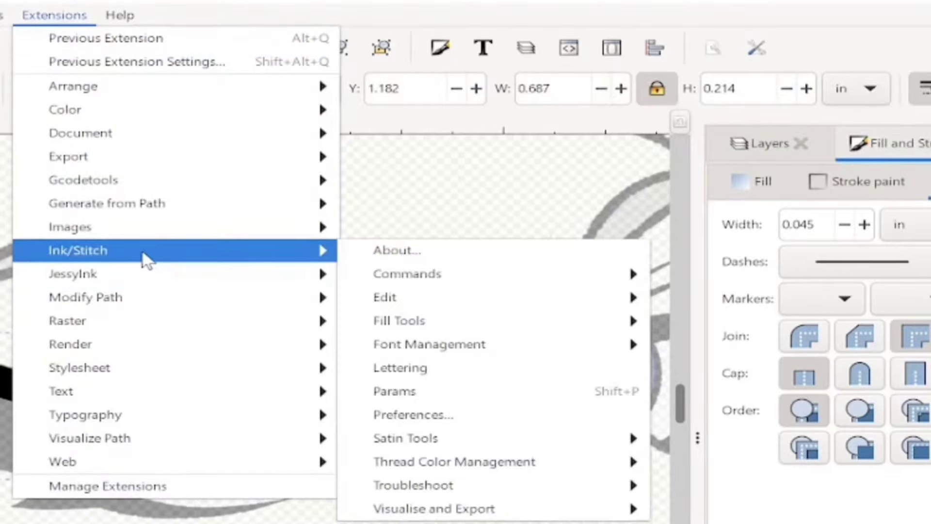
pyautogui.moveTo(455, 444)
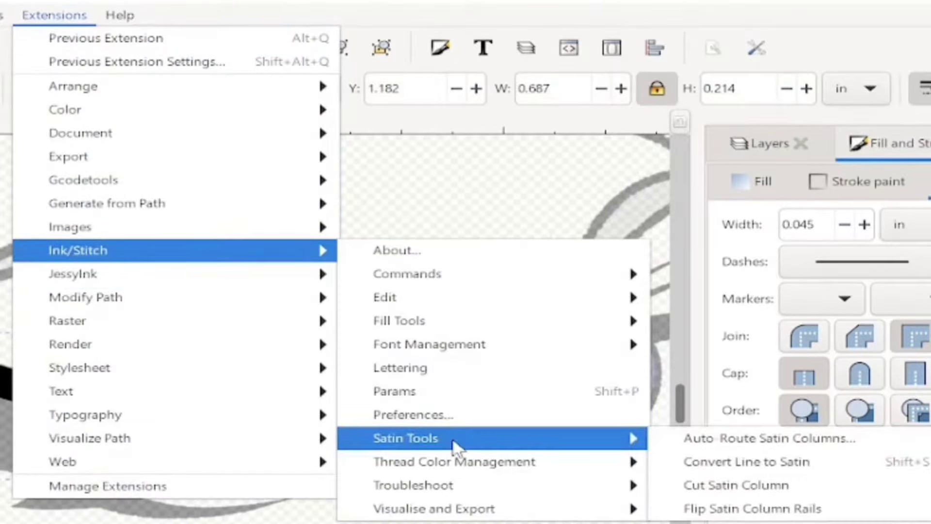
pyautogui.click(763, 467)
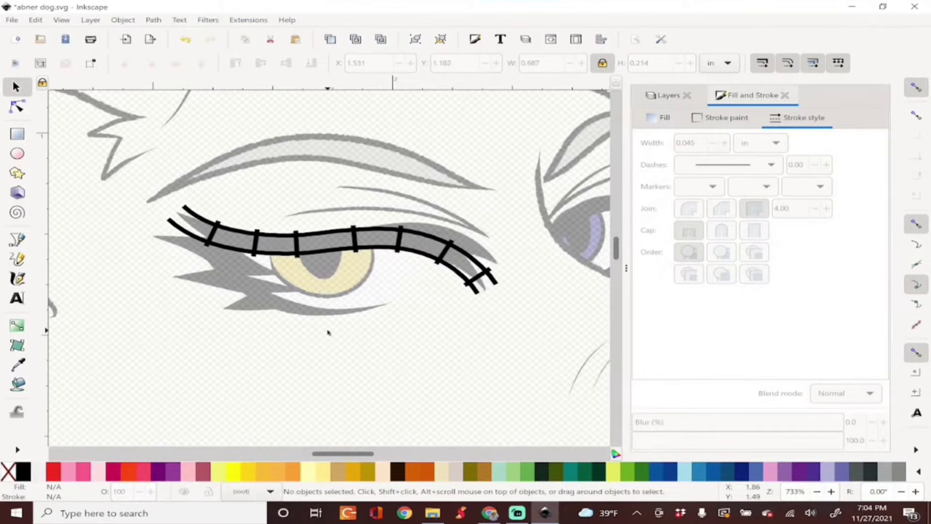
# Simplify the upper lash satin column's path to reduce its nodes
pyautogui.scroll(1, 302, 265)
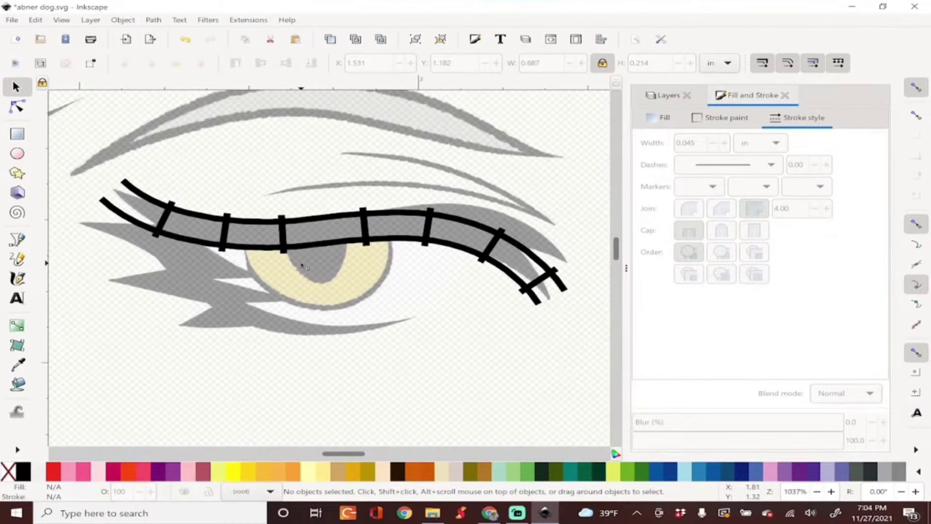
pyautogui.click(23, 113)
pyautogui.click(103, 200)
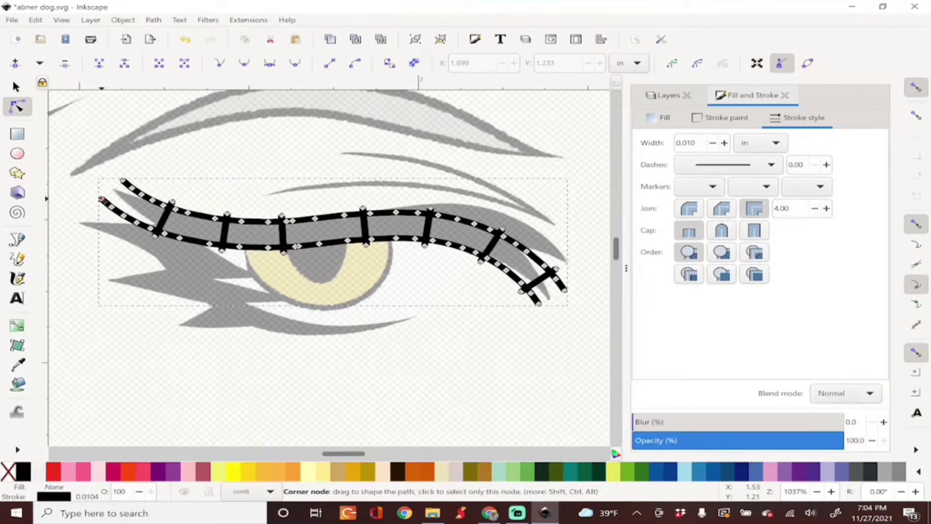
pyautogui.click(154, 19)
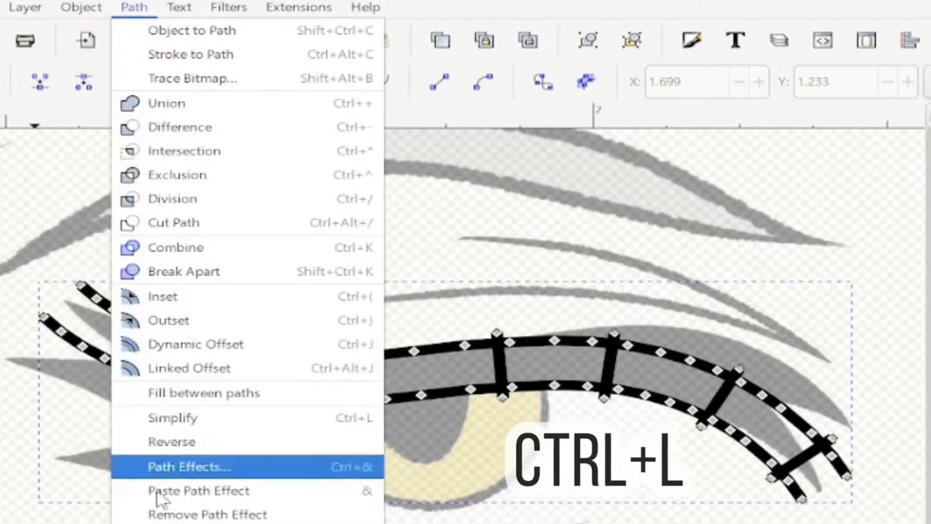
pyautogui.click(156, 419)
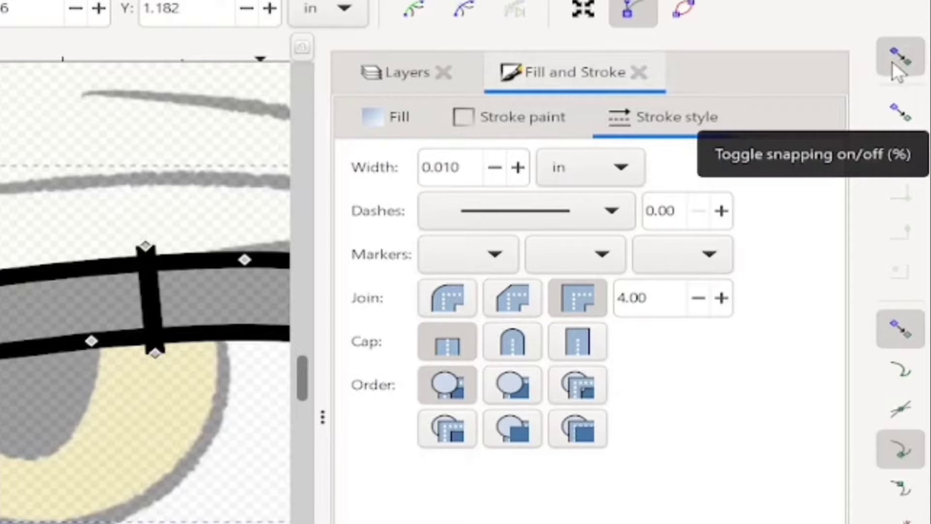
# Turn off snapping and move the rail end nodes together so the lash satin tapers to a point at both ends
pyautogui.click(893, 63)
pyautogui.moveTo(200, 143); pyautogui.dragTo(190, 152)
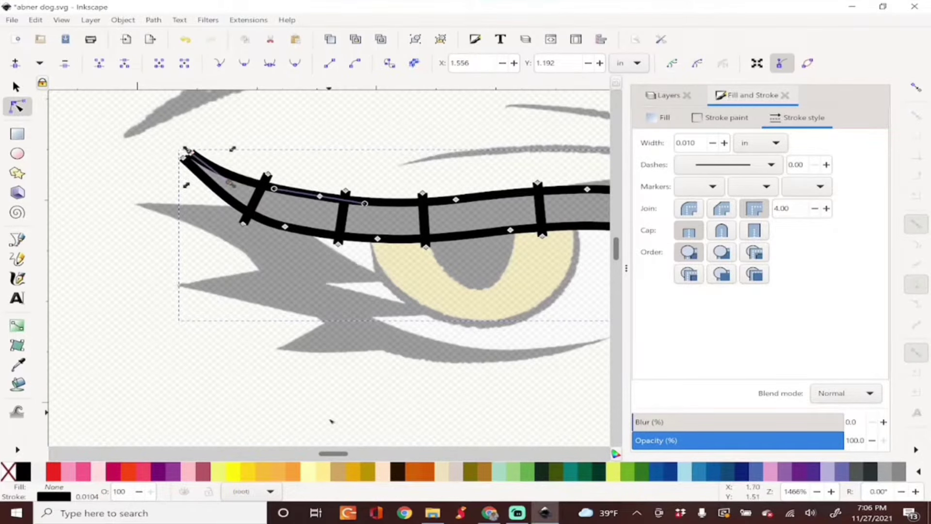
pyautogui.moveTo(332, 453); pyautogui.dragTo(358, 454)
pyautogui.moveTo(365, 316); pyautogui.dragTo(391, 307)
pyautogui.moveTo(361, 453); pyautogui.dragTo(360, 453)
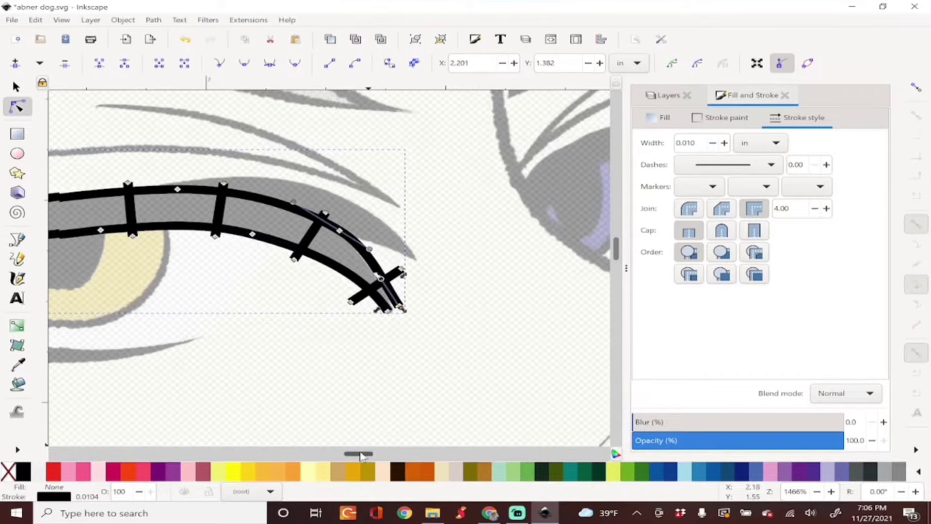
pyautogui.hscroll(-4, 360, 454)
pyautogui.press('-')
pyautogui.press('-')
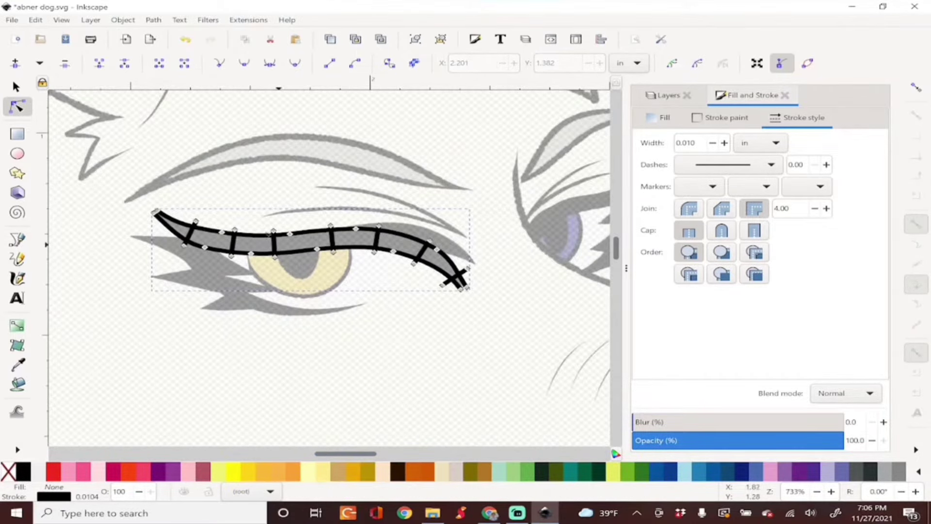
# Preview the upper lash satin's stitches in Ink/Stitch Params and enable its zig-zag underlay
pyautogui.press('s')
pyautogui.click(248, 20)
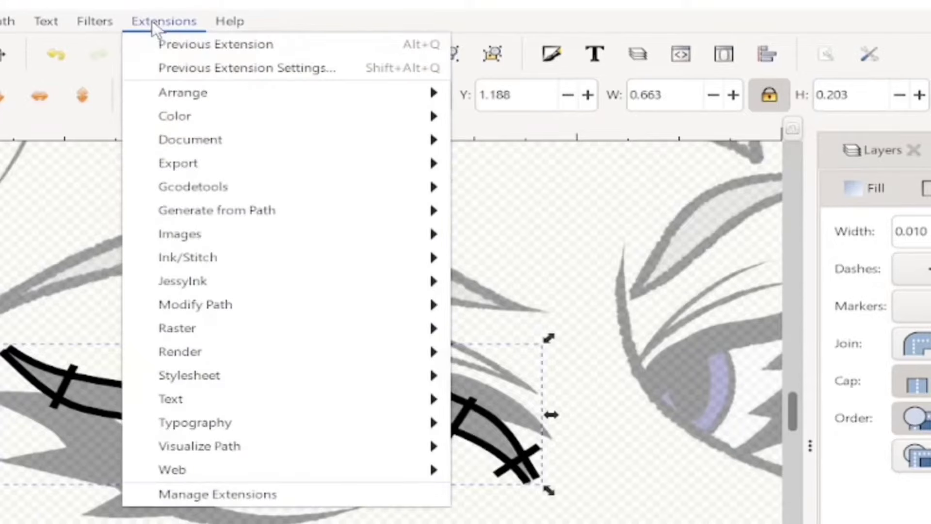
pyautogui.moveTo(305, 148)
pyautogui.moveTo(263, 264)
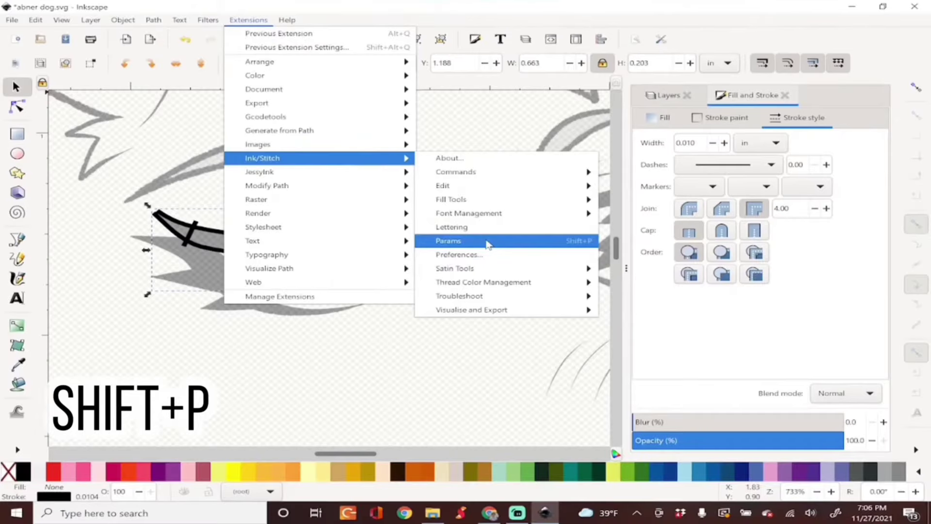
pyautogui.click(488, 244)
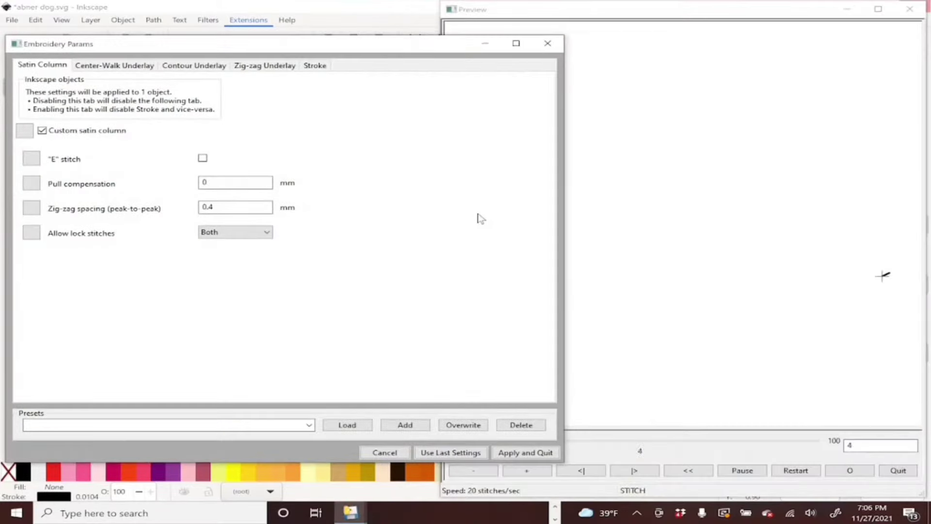
pyautogui.click(626, 15)
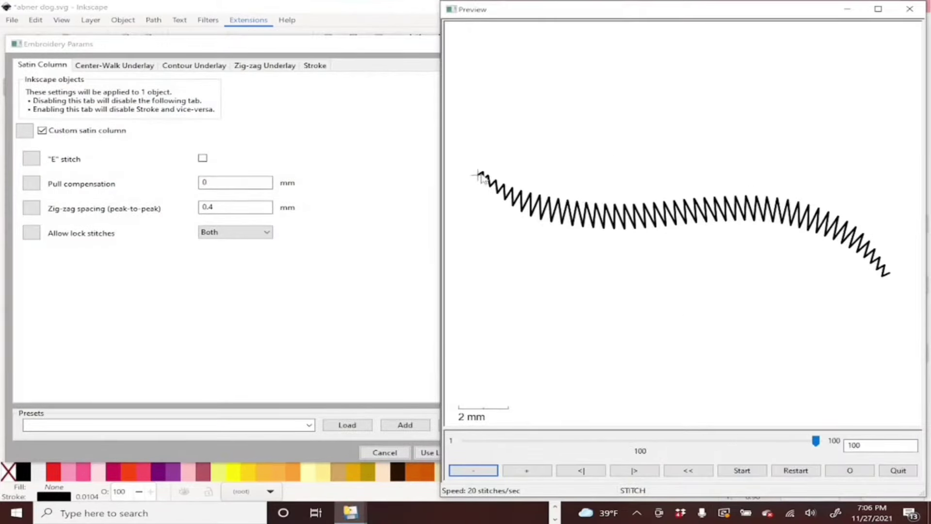
pyautogui.click(194, 65)
pyautogui.click(239, 68)
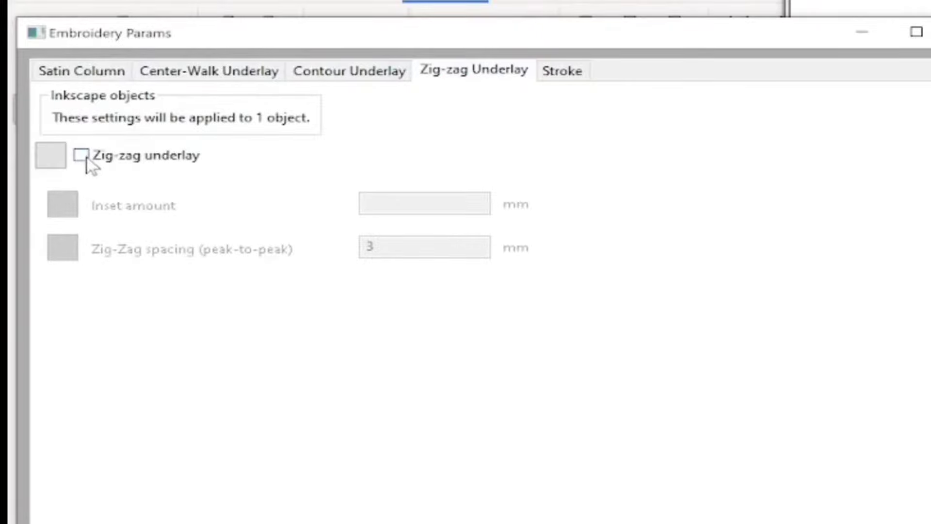
pyautogui.click(82, 155)
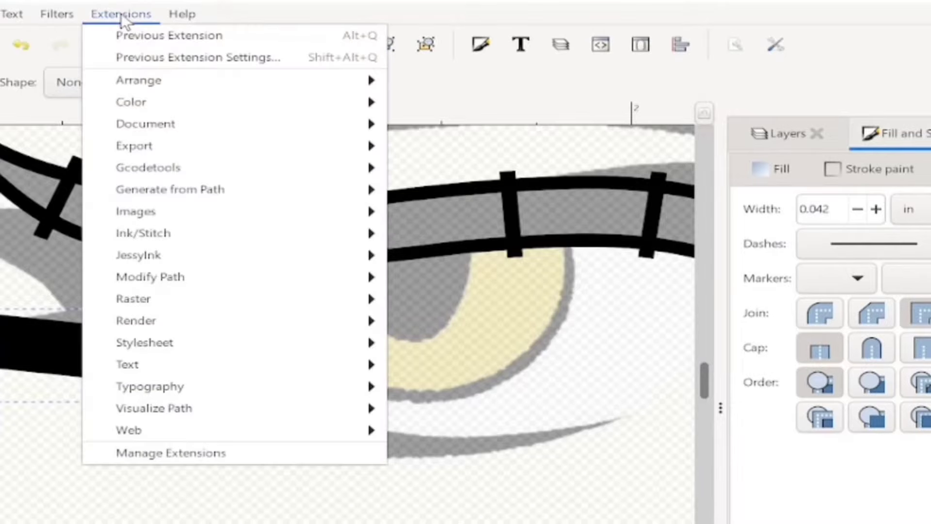
# Convert the short thick lash line below the upper lash to a satin column with Ink/Stitch
pyautogui.moveTo(375, 159)
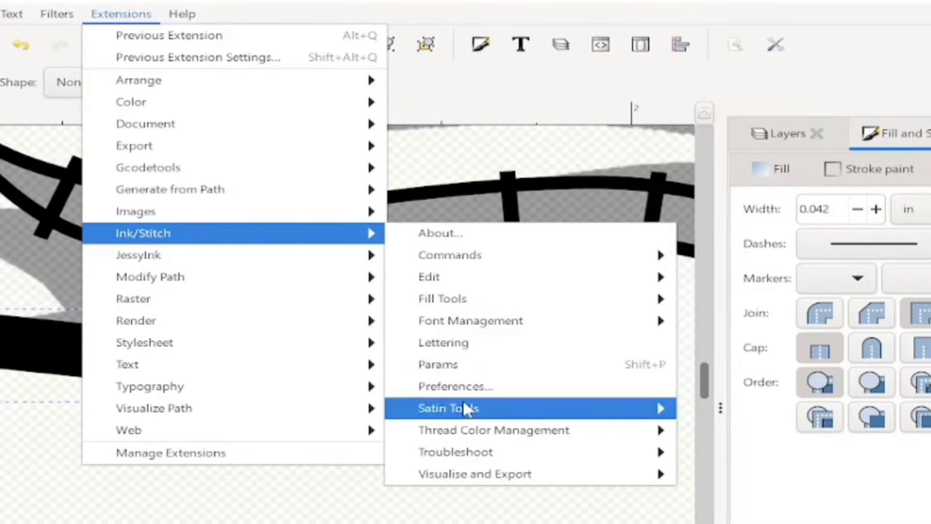
pyautogui.moveTo(465, 409)
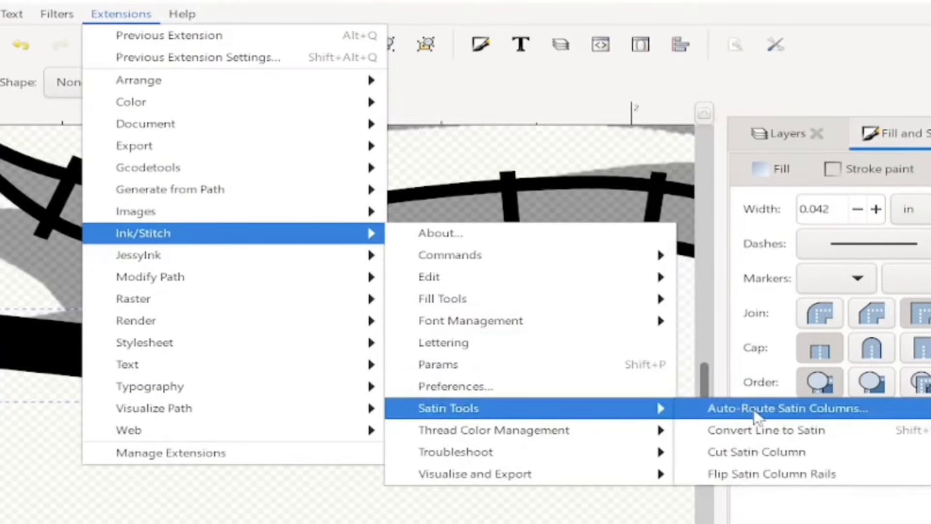
pyautogui.click(759, 431)
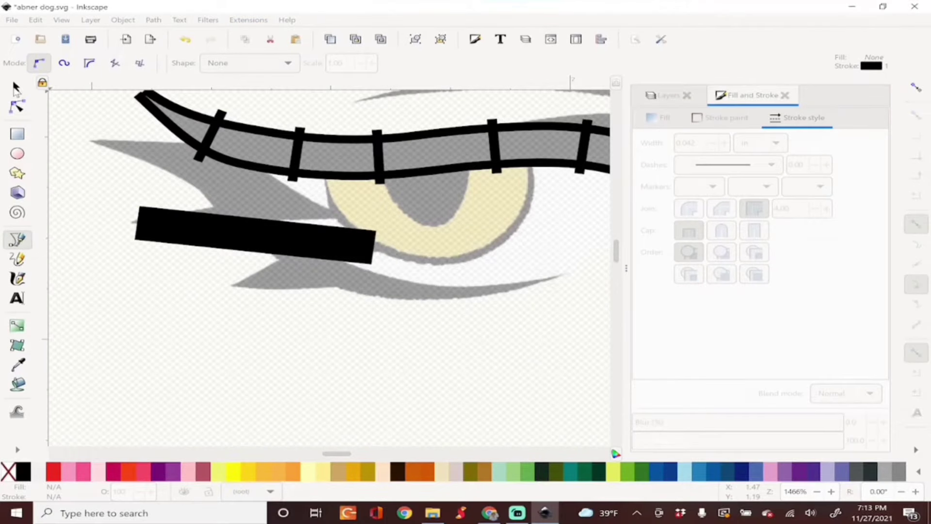
# Reshape the short lash satin's rails, adding a node on the lower rail so both ends taper, and preview its stitches in Params
pyautogui.click(17, 106)
pyautogui.moveTo(134, 240); pyautogui.dragTo(138, 229)
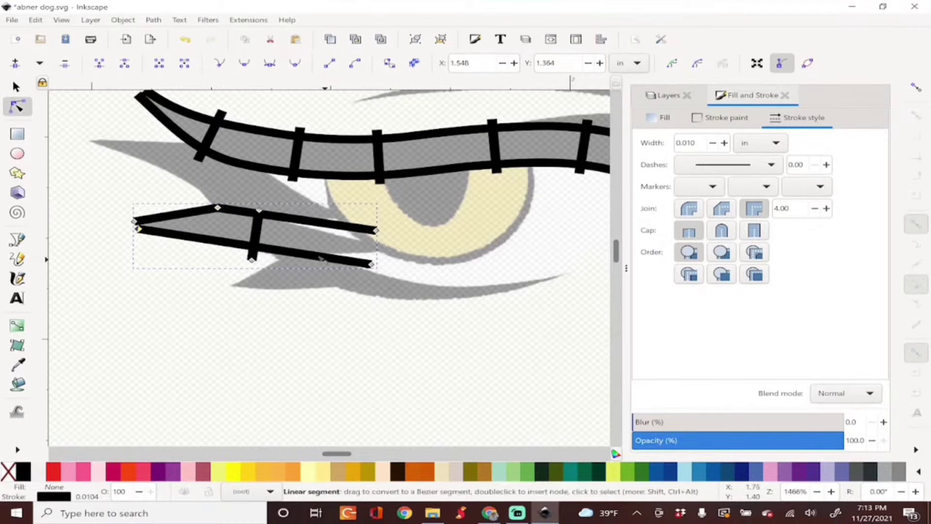
pyautogui.doubleClick(313, 255)
pyautogui.moveTo(372, 264); pyautogui.dragTo(377, 249)
pyautogui.moveTo(375, 230); pyautogui.dragTo(377, 239)
pyautogui.hotkey('ctrl', 'shift', 'p')
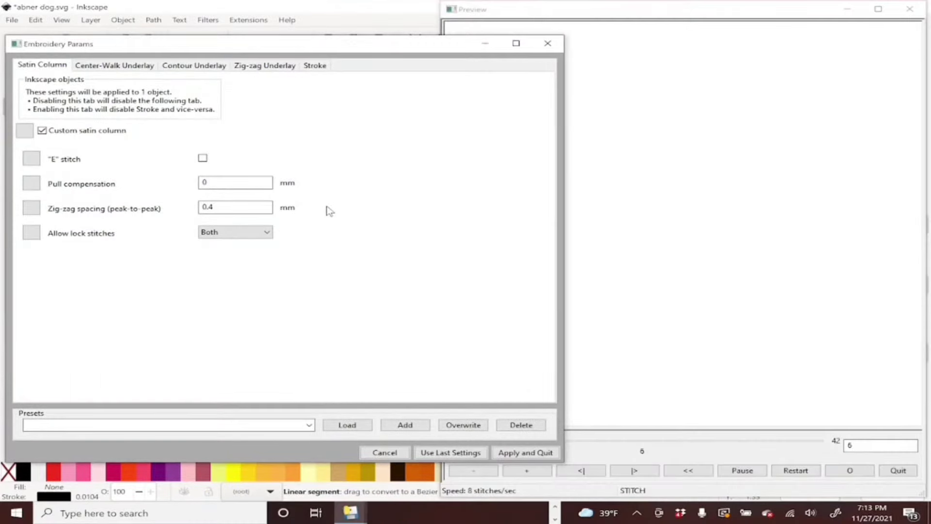
pyautogui.click(876, 473)
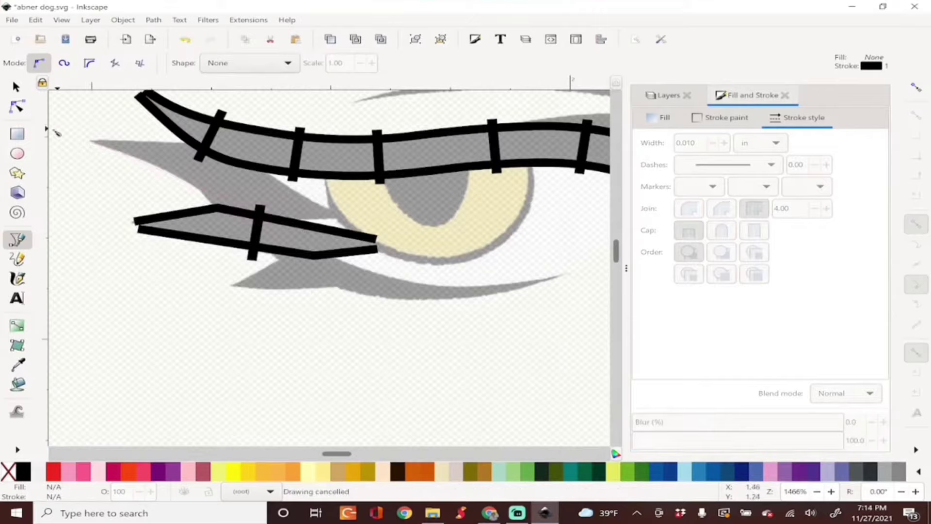
# Draw a curved line along the lower lash, from its outer corner tip down under the eye to its inner end
pyautogui.click(91, 141)
pyautogui.moveTo(296, 247); pyautogui.dragTo(375, 311)
pyautogui.moveTo(563, 276); pyautogui.dragTo(761, 228)
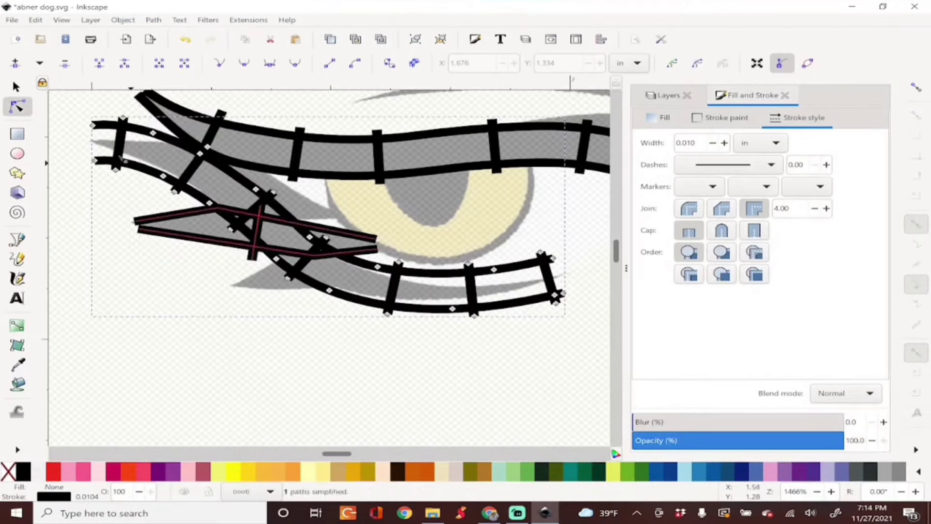
# Bring the rail end nodes together at the lower lash satin's outer tip and fit the lower rail to the artwork
pyautogui.moveTo(98, 159); pyautogui.dragTo(90, 144)
pyautogui.moveTo(90, 127); pyautogui.dragTo(92, 139)
pyautogui.moveTo(166, 175); pyautogui.dragTo(167, 172)
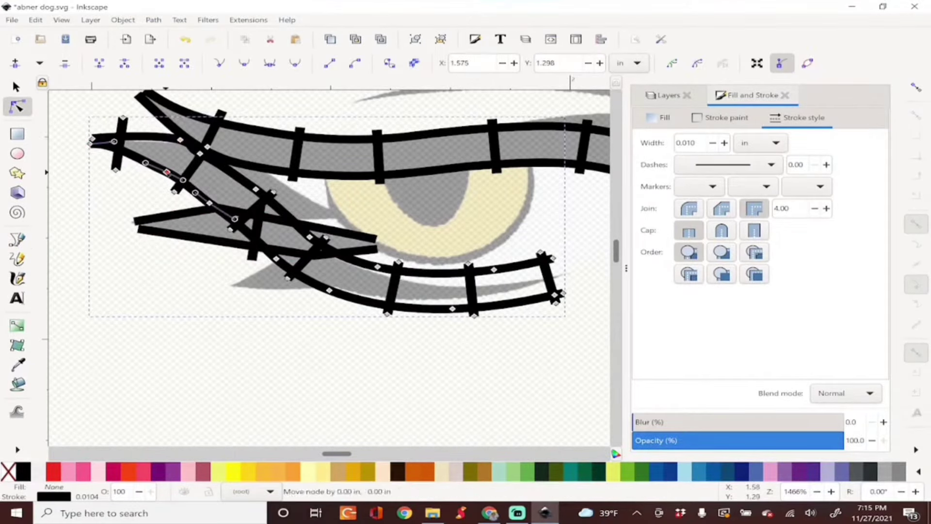
# Fit the lower lash satin's rails to its pointed spur and tapered inner end, removing the extra node on the upper rail
pyautogui.moveTo(288, 278); pyautogui.dragTo(233, 286)
pyautogui.doubleClick(302, 277)
pyautogui.moveTo(329, 290); pyautogui.dragTo(335, 287)
pyautogui.moveTo(555, 294); pyautogui.dragTo(562, 276)
pyautogui.click(494, 269)
pyautogui.press('Delete')
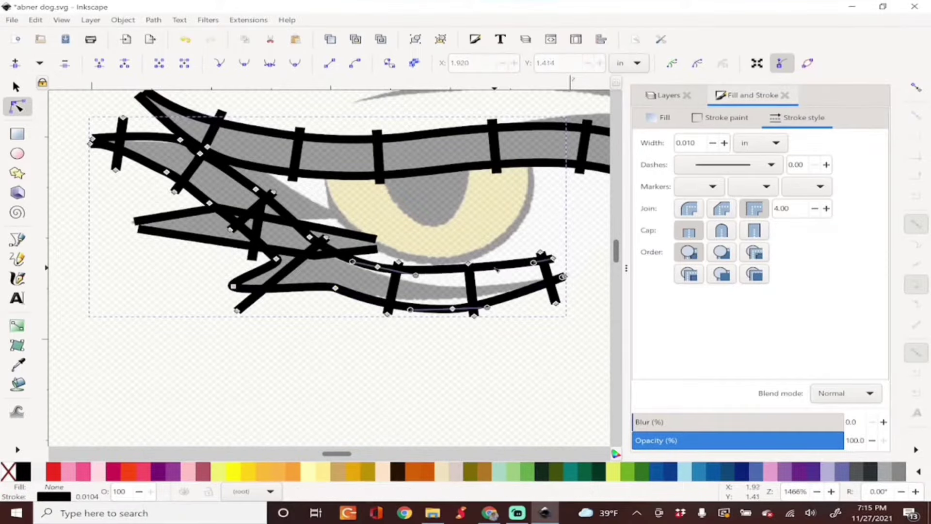
pyautogui.moveTo(456, 266); pyautogui.dragTo(427, 283)
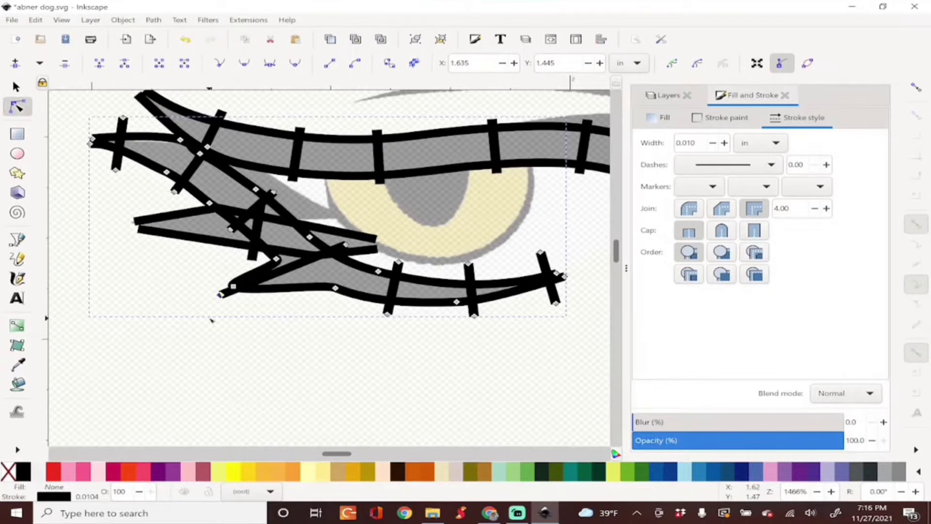
# Select the four eye satin columns and auto-route them with jump stitches trimmed
pyautogui.press('s')
pyautogui.press('5')
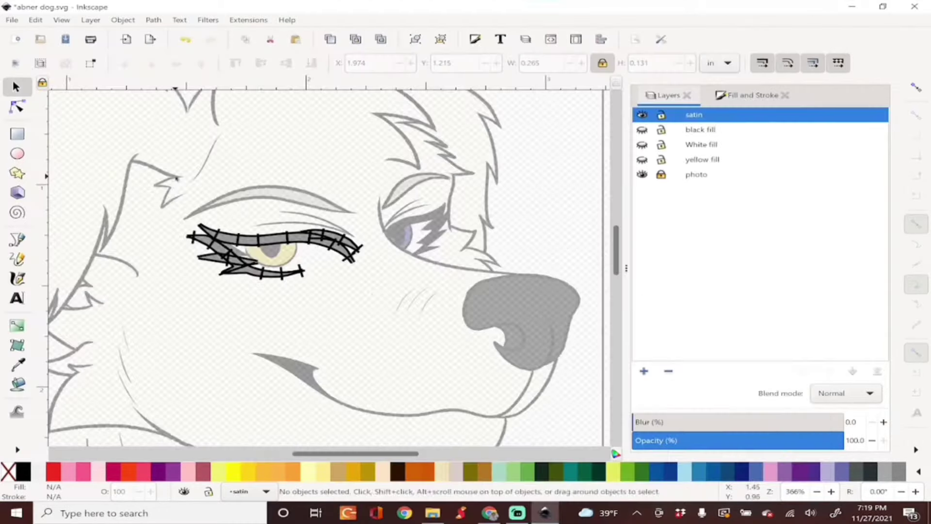
pyautogui.moveTo(419, 324); pyautogui.dragTo(175, 176)
pyautogui.click(265, 22)
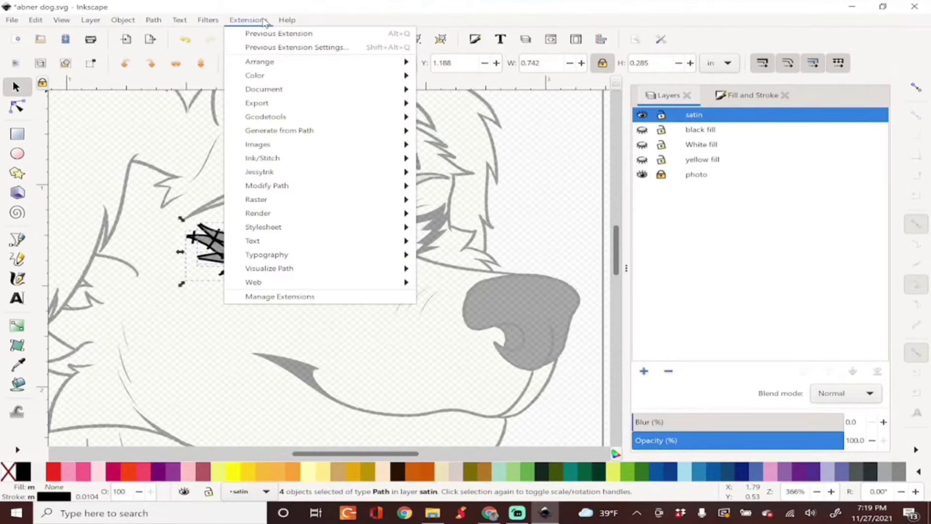
pyautogui.moveTo(327, 159)
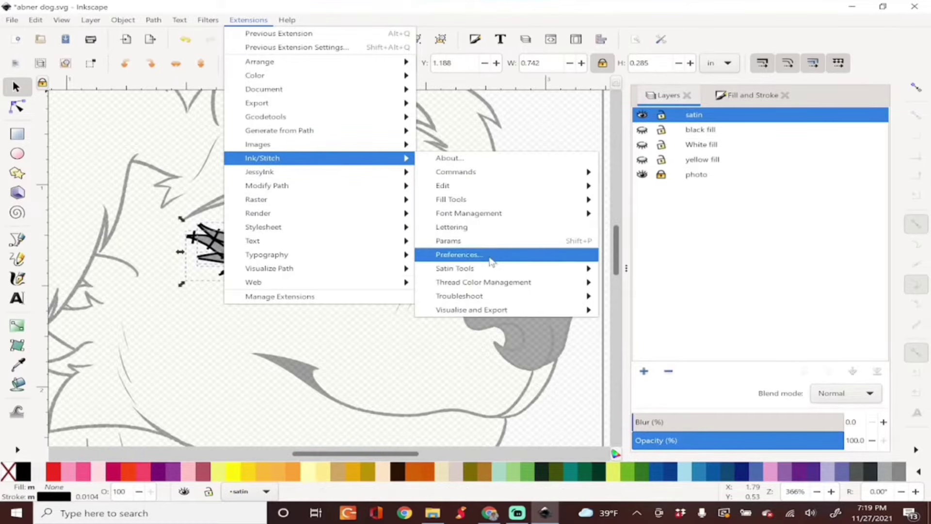
pyautogui.moveTo(490, 272)
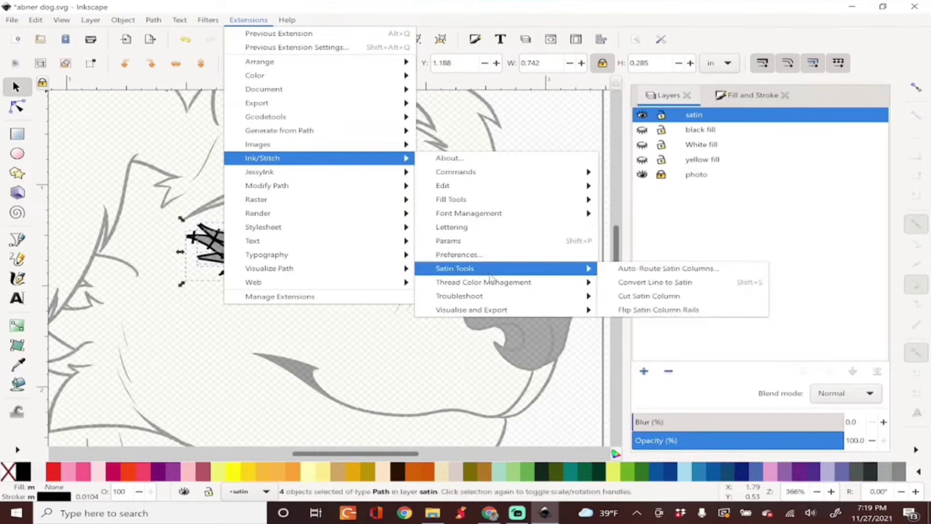
pyautogui.click(629, 272)
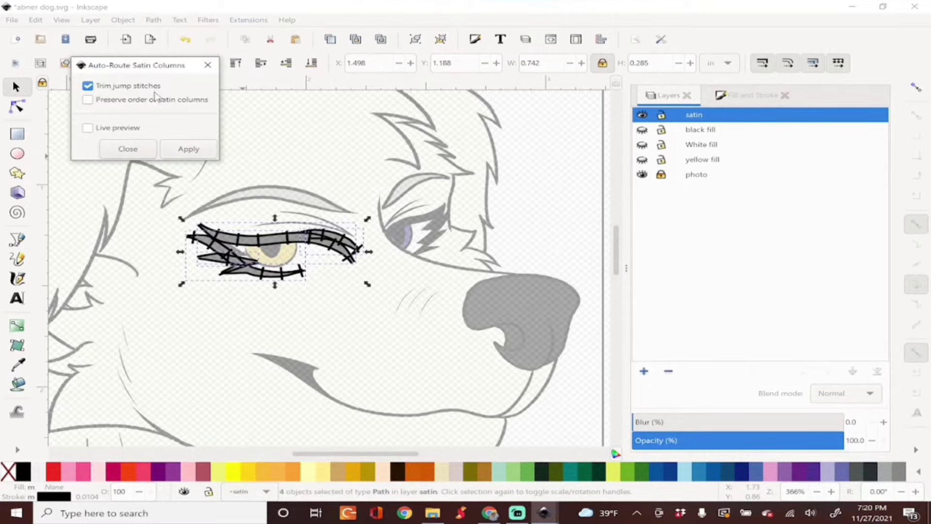
pyautogui.click(187, 149)
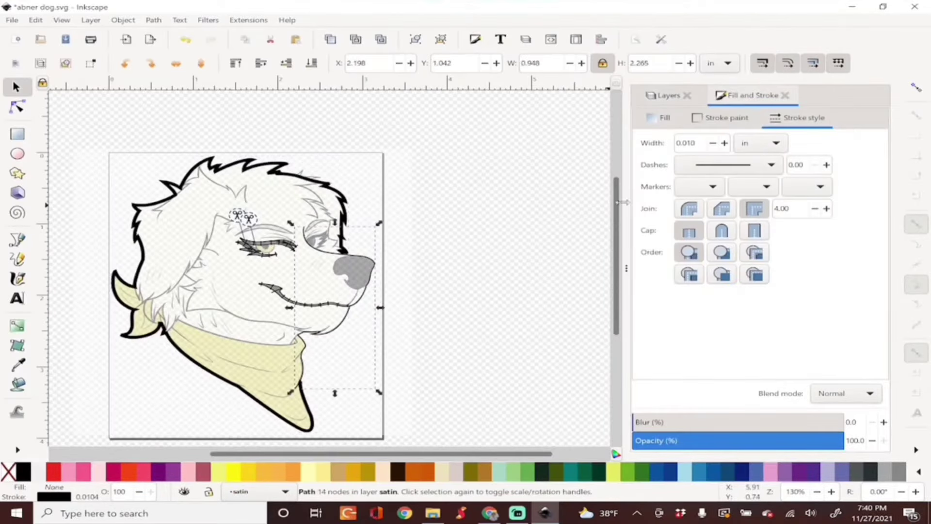
# Thicken the dog's outer outline path to a stroke width of about 0.0425 in and add the muzzle-side outline path to the selection
pyautogui.click(250, 20)
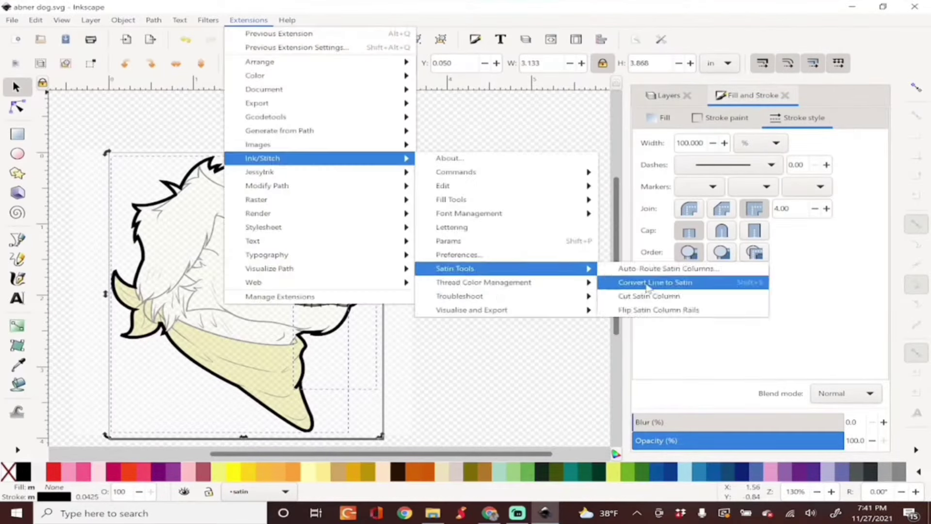
pyautogui.press('Escape')
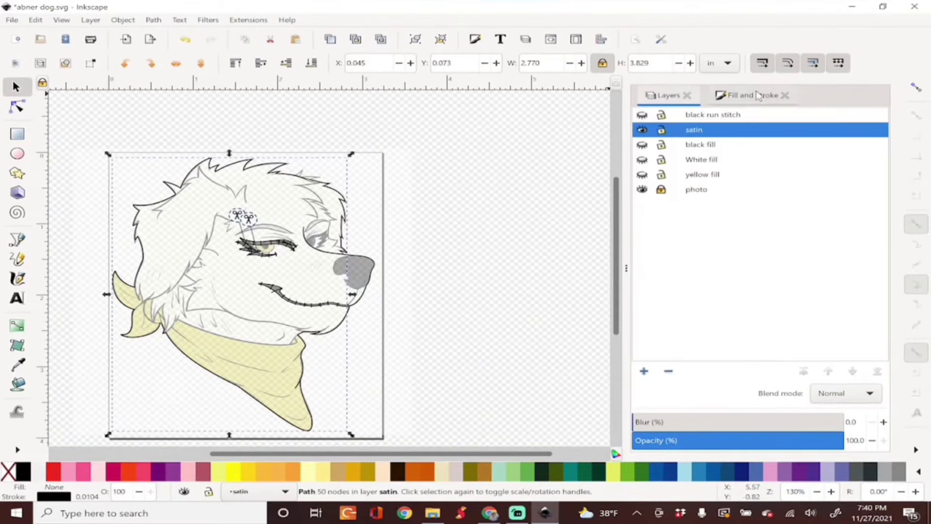
pyautogui.click(756, 95)
pyautogui.press('Return')
pyautogui.click(369, 290)
# Convert the two selected thick outline paths to satin columns with Ink/Stitch
pyautogui.click(248, 20)
pyautogui.moveTo(270, 159)
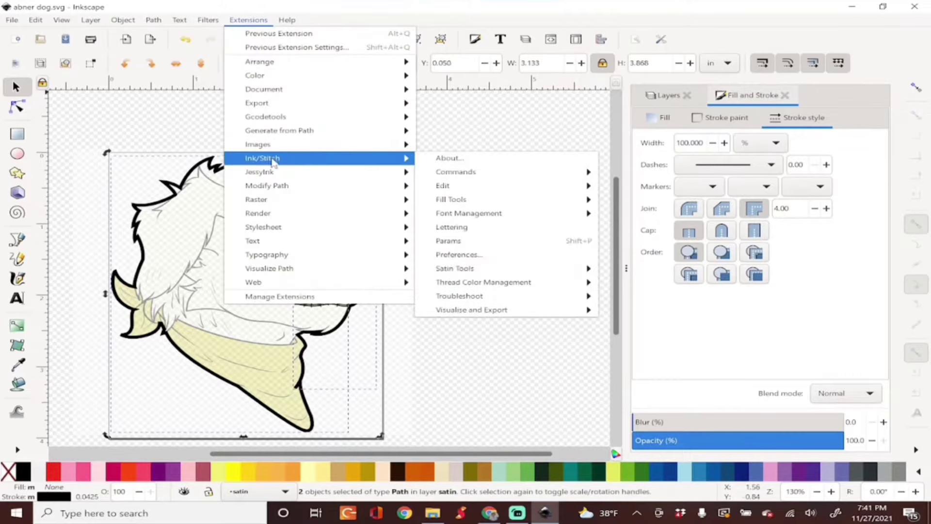
pyautogui.moveTo(485, 210)
pyautogui.click(660, 279)
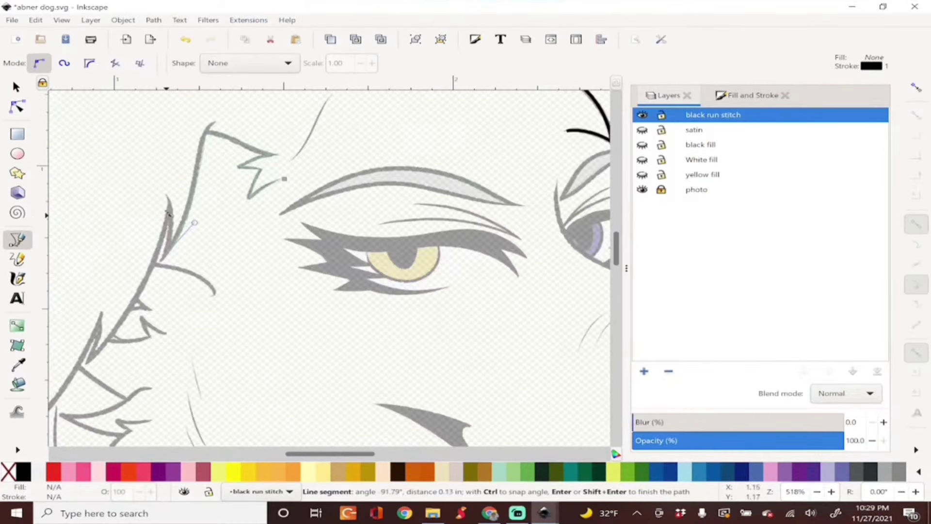
# Trace the thin fur lines beside the eye and along the cheek with the Pen tool on the black run stitch layer
pyautogui.click(167, 199)
pyautogui.moveTo(86, 360); pyautogui.dragTo(43, 391)
pyautogui.moveTo(101, 321); pyautogui.dragTo(275, 171)
pyautogui.click(275, 160)
pyautogui.moveTo(183, 291)
pyautogui.mouseDown()
pyautogui.moveTo(113, 331)
pyautogui.moveTo(46, 330)
pyautogui.mouseUp()
pyautogui.click(196, 252)
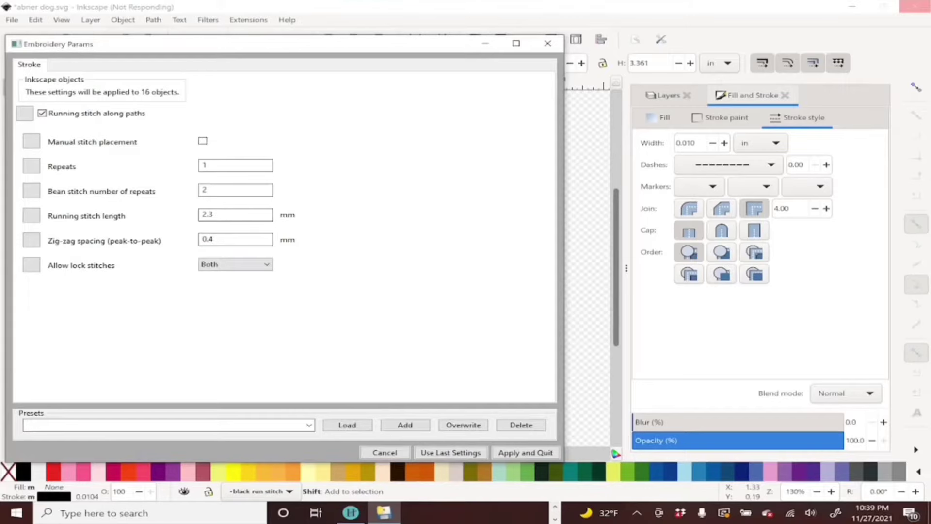
# Set the running stitch length of the 16 selected run stitch paths to 2.3 mm and preview their stitching
pyautogui.write('.3')
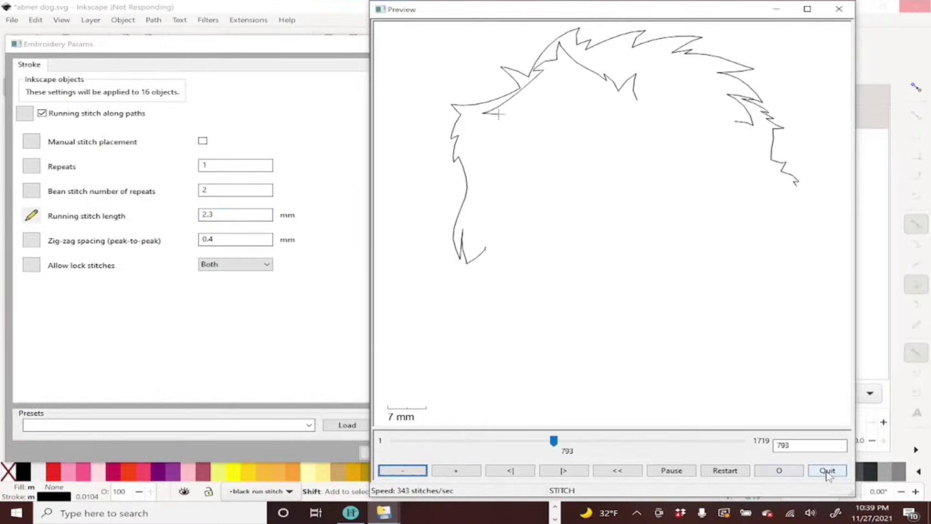
pyautogui.click(827, 471)
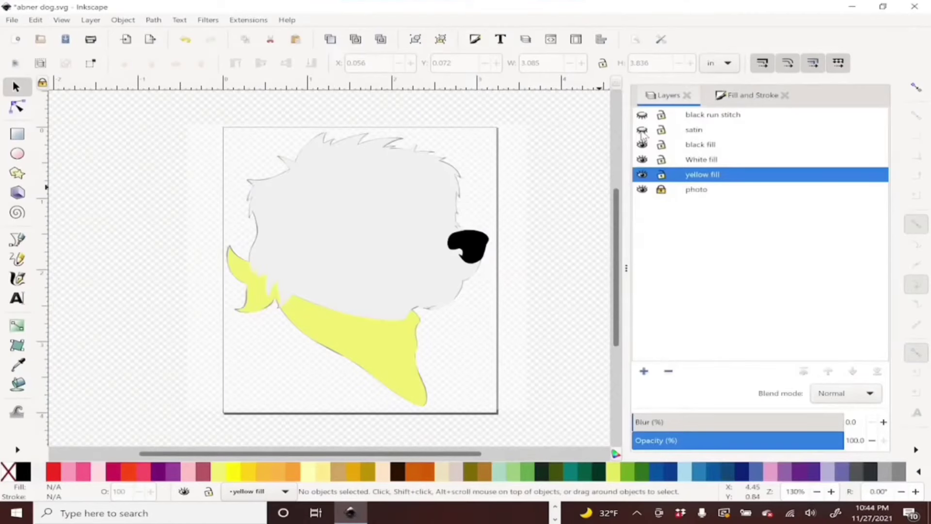
# Unhide the satin and black run stitch layers and select all objects across the layers
pyautogui.click(642, 131)
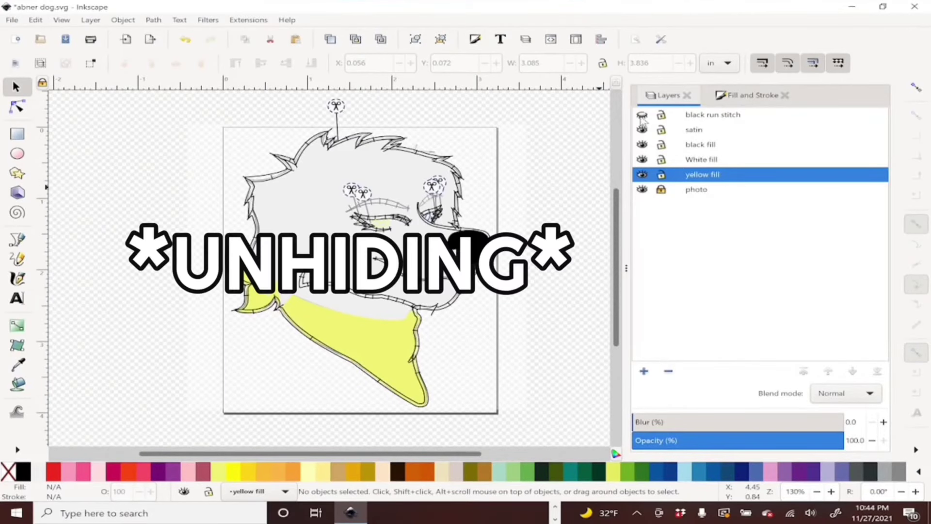
pyautogui.click(642, 115)
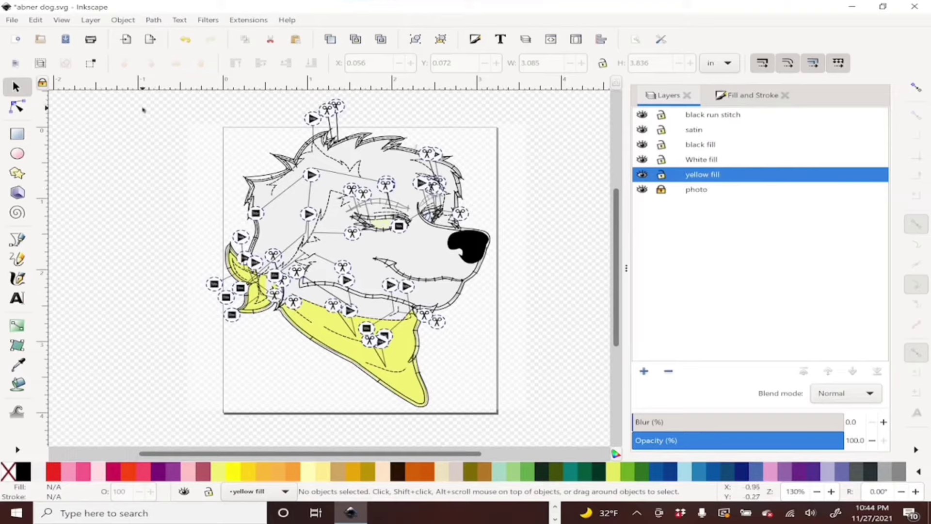
pyautogui.hotkey('ctrl', 'alt', 'a')
# Play the whole design in the Ink/Stitch Simulator / Realistic Preview and turn on realistic rendering
pyautogui.click(247, 21)
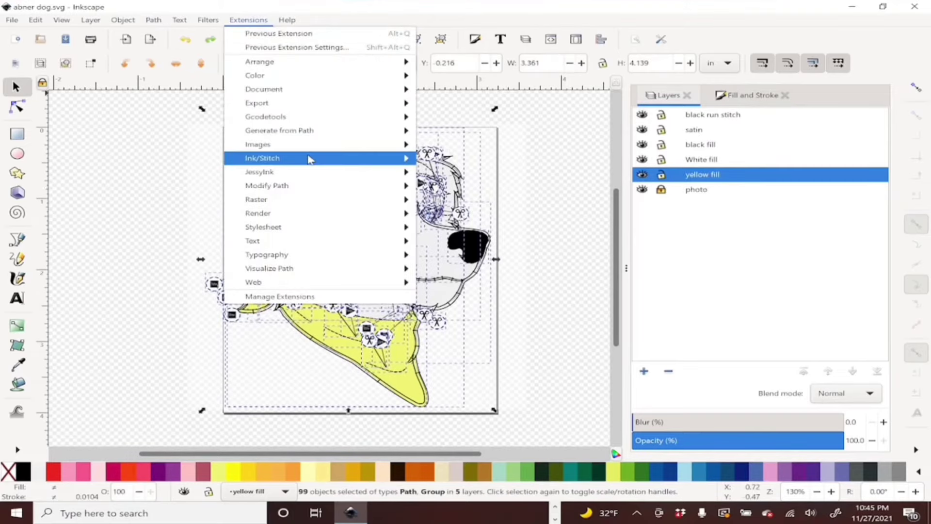
pyautogui.moveTo(308, 155)
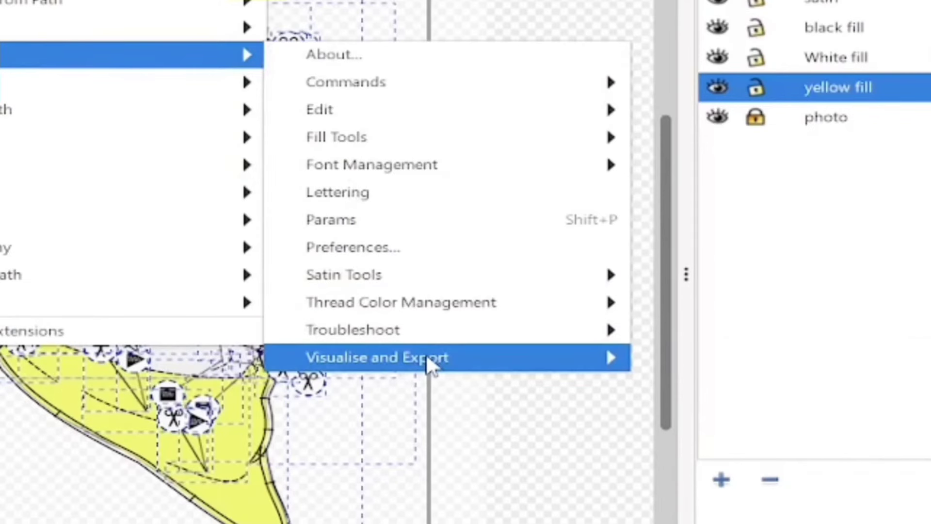
pyautogui.moveTo(430, 366)
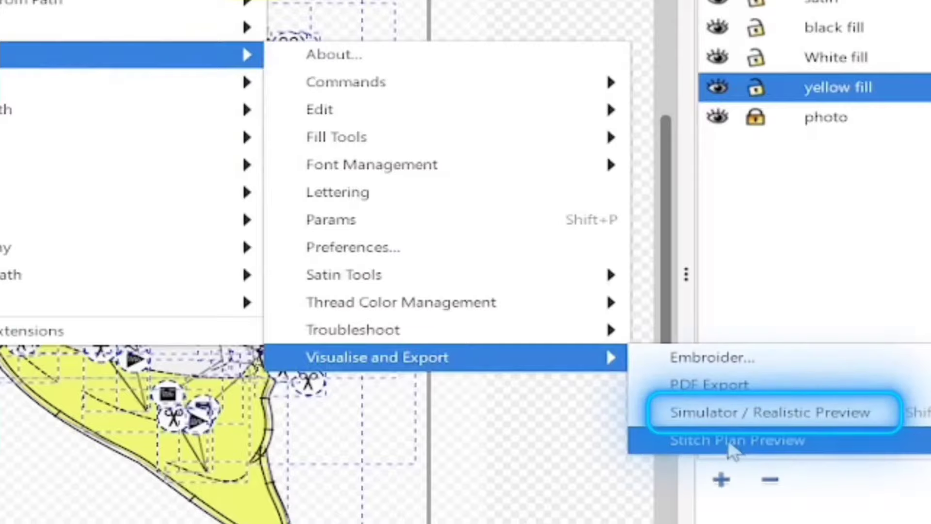
pyautogui.click(756, 413)
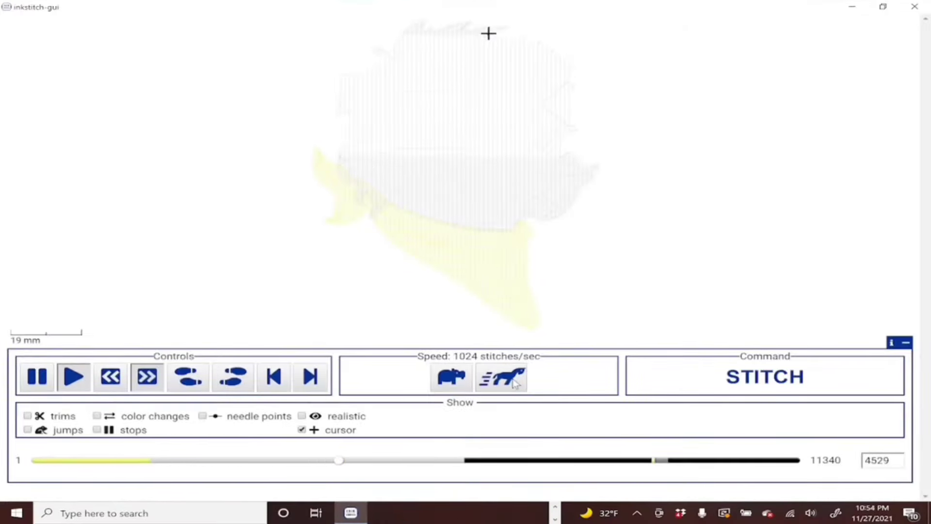
pyautogui.click(302, 415)
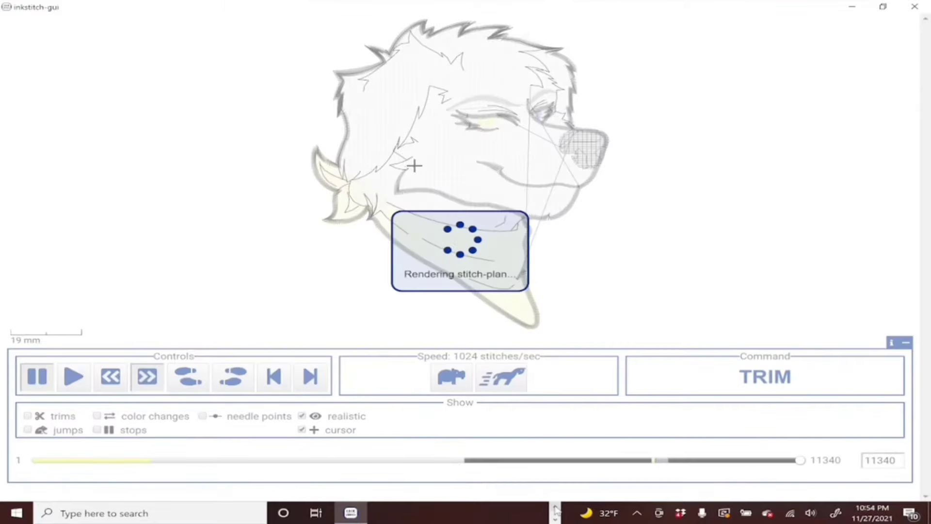